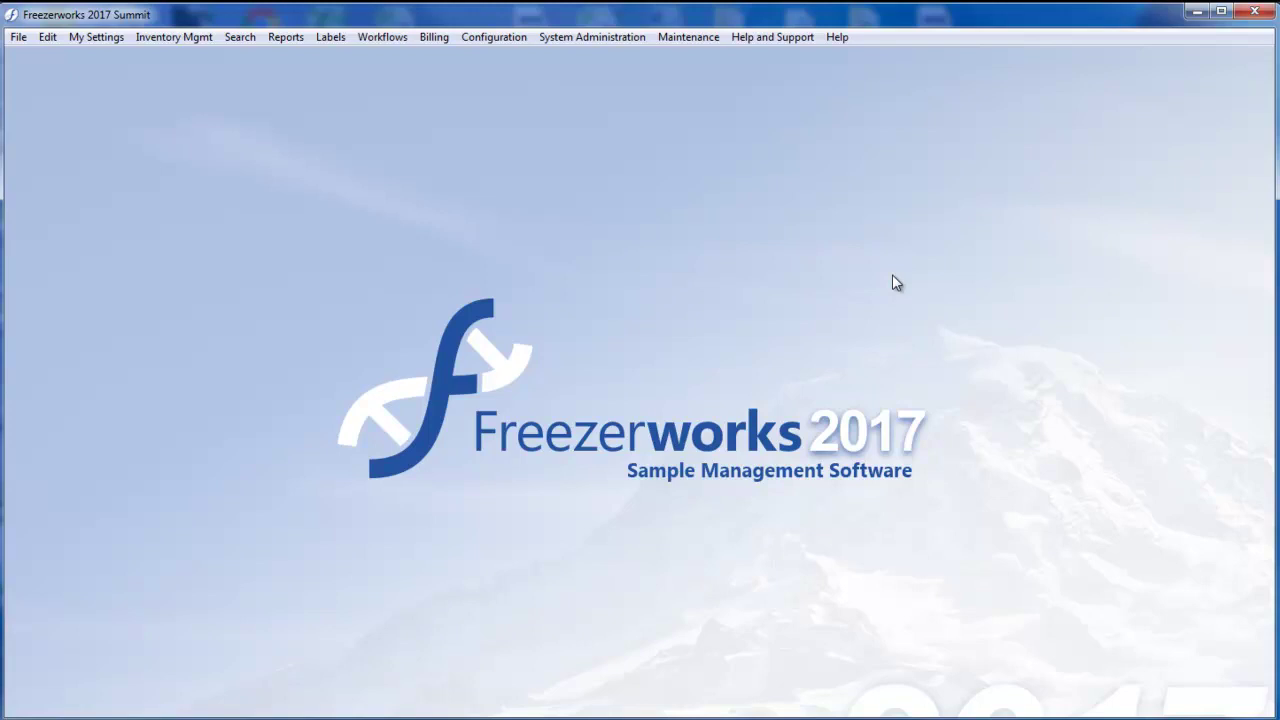
Step: Open the workflow template configuration and start a new workflow template
left_click(486, 37)
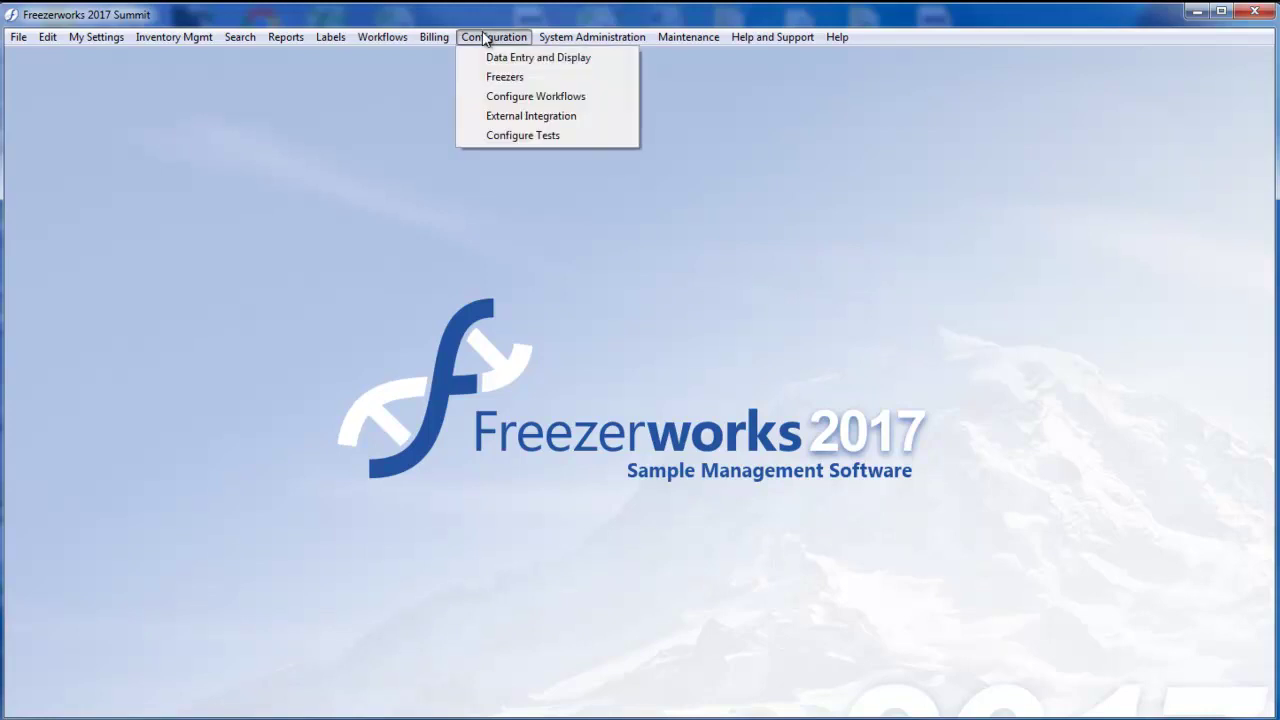
left_click(556, 99)
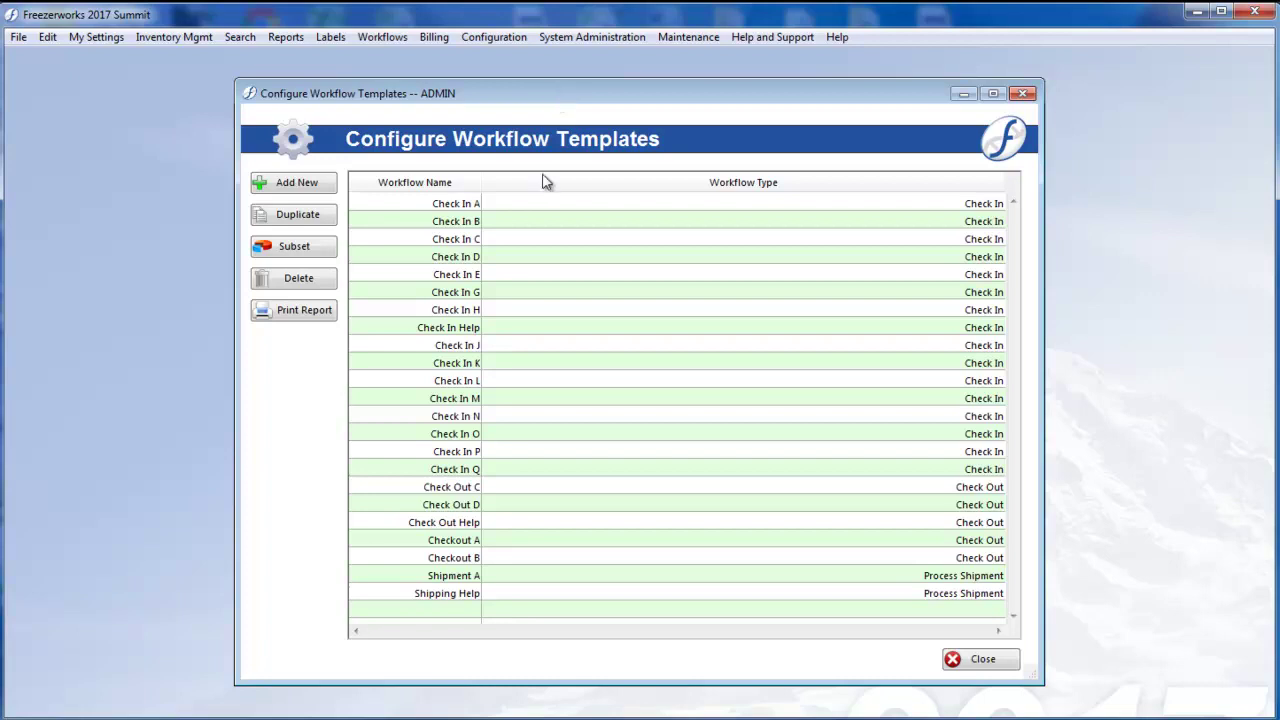
left_click(534, 293)
left_click(529, 329)
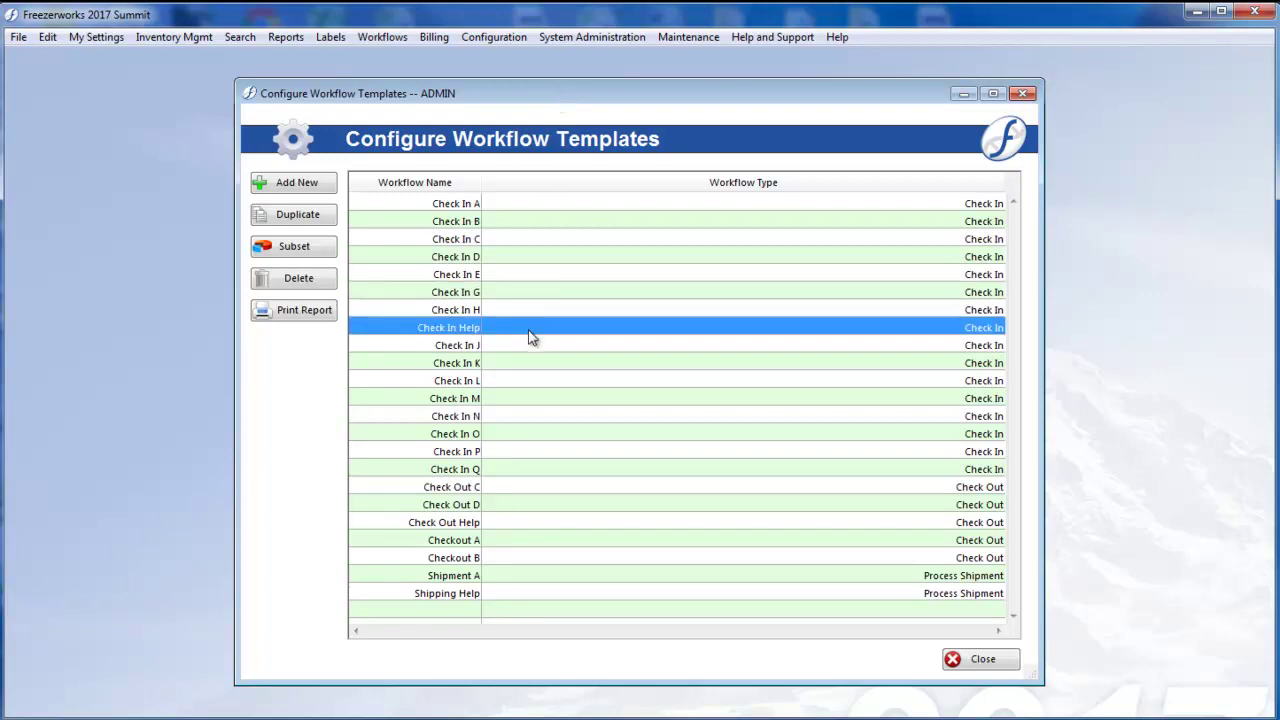
left_click(318, 186)
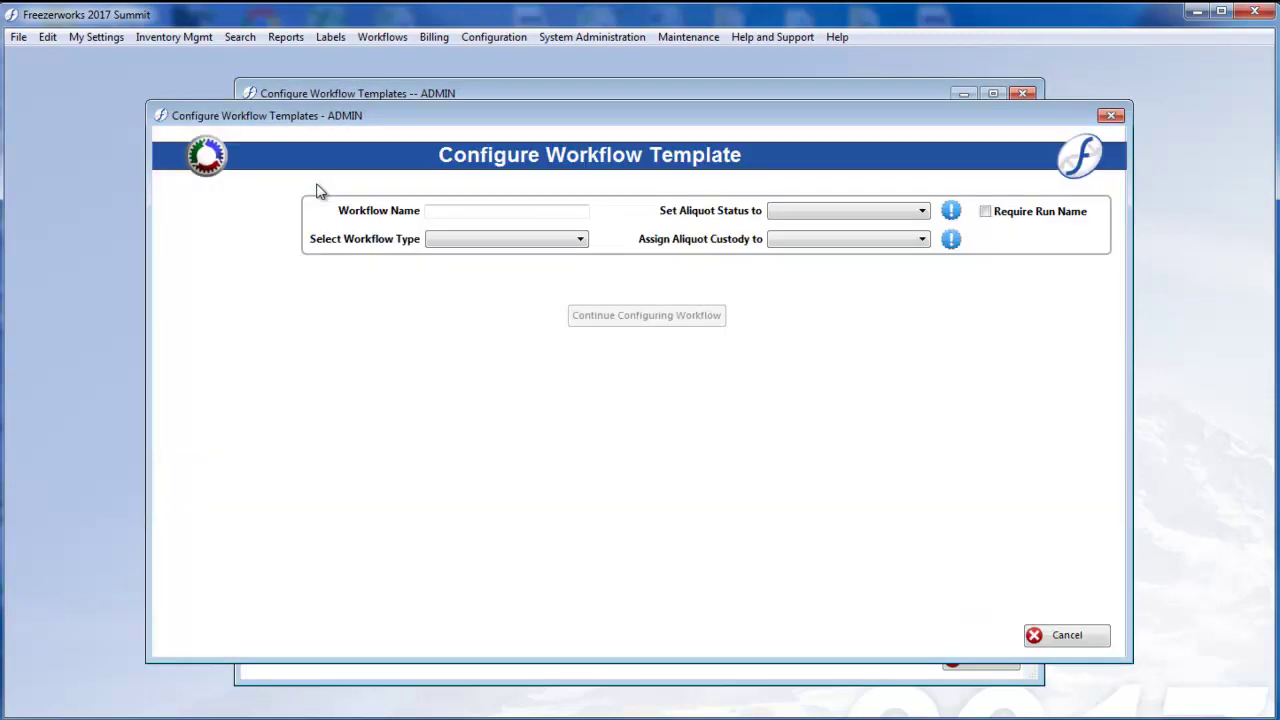
Step: Name the workflow template "Workflow Help" and set its workflow type to Check Out
left_click(487, 215)
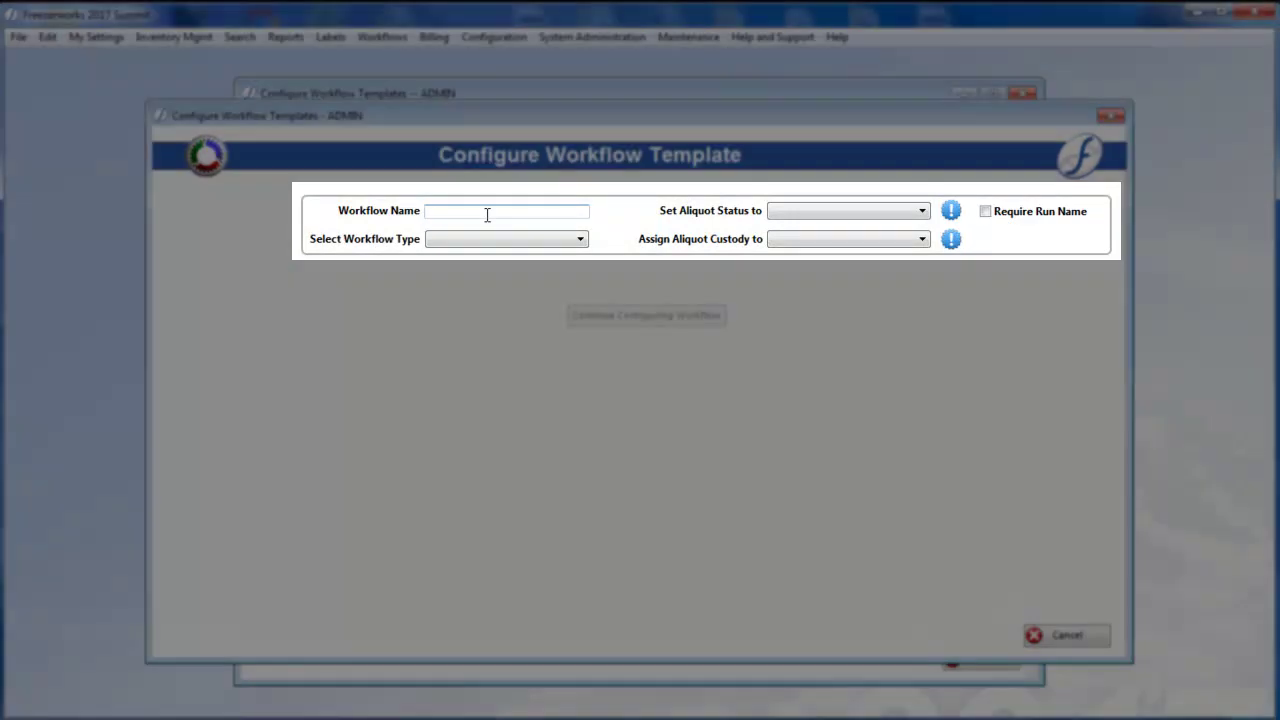
type("Hold")
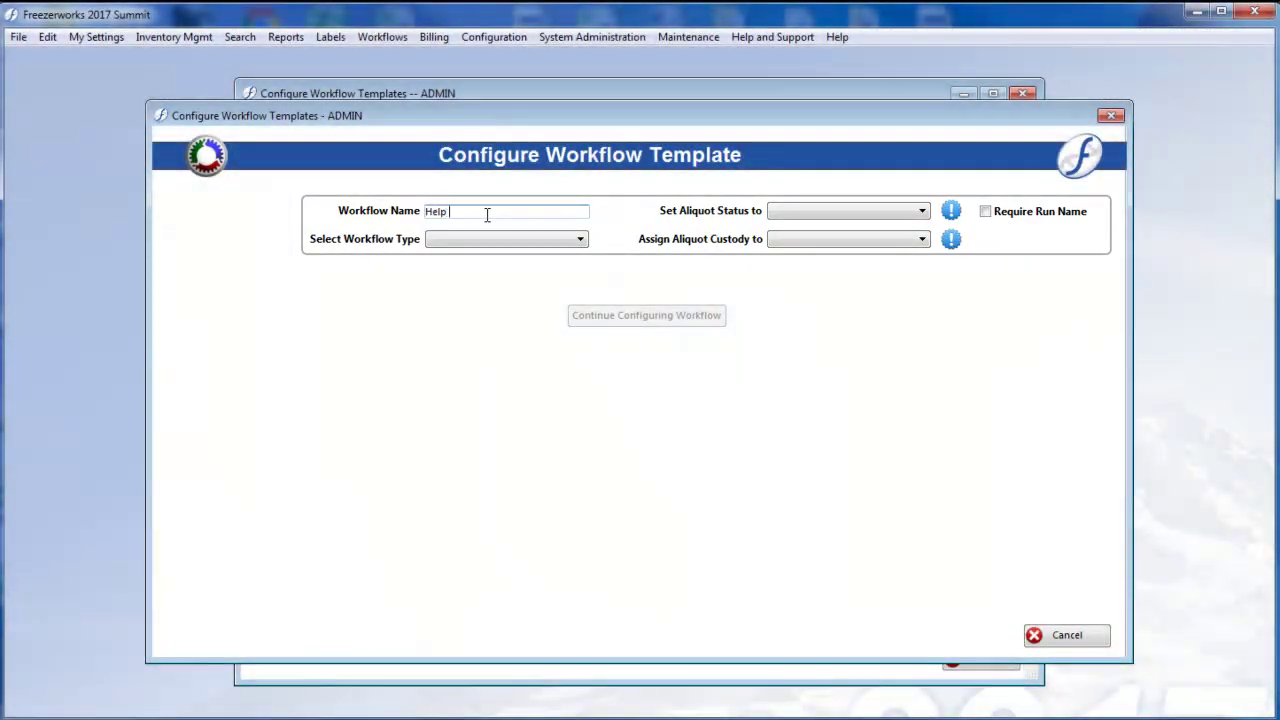
key("BackSpace")
key("BackSpace")
key("BackSpace")
key("BackSpace")
type("Workflow Help")
left_click(505, 240)
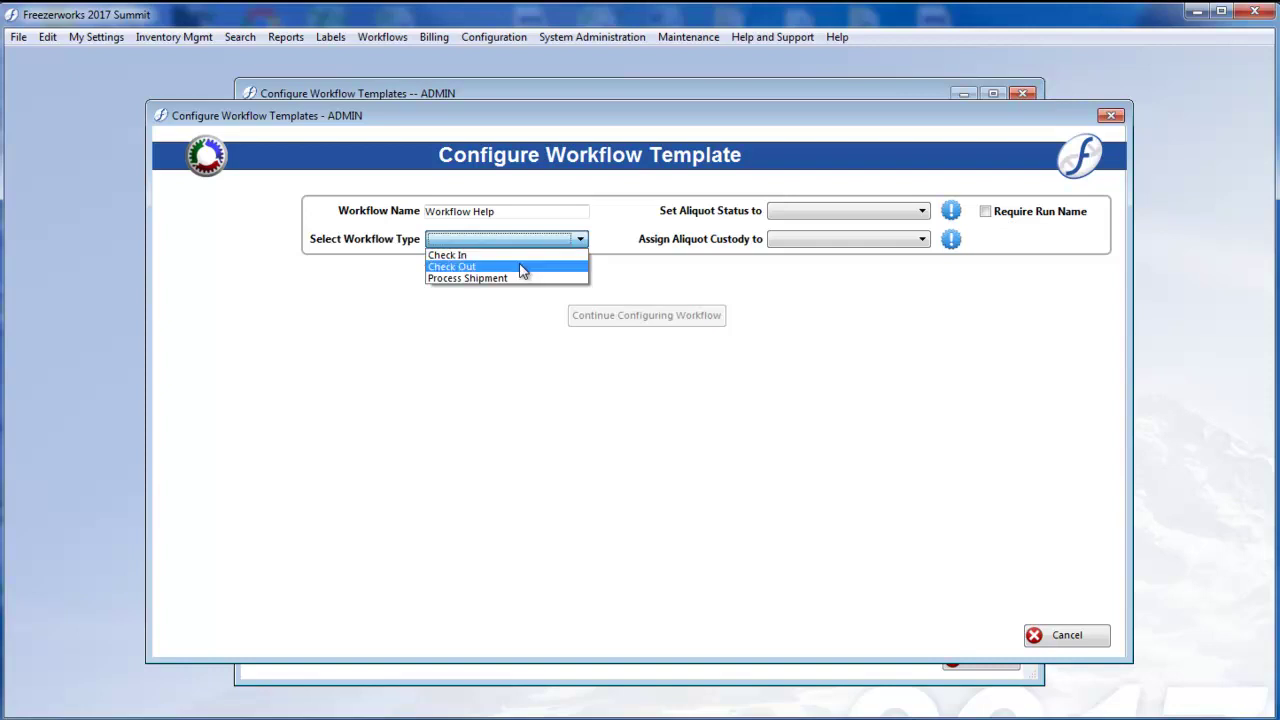
left_click(522, 268)
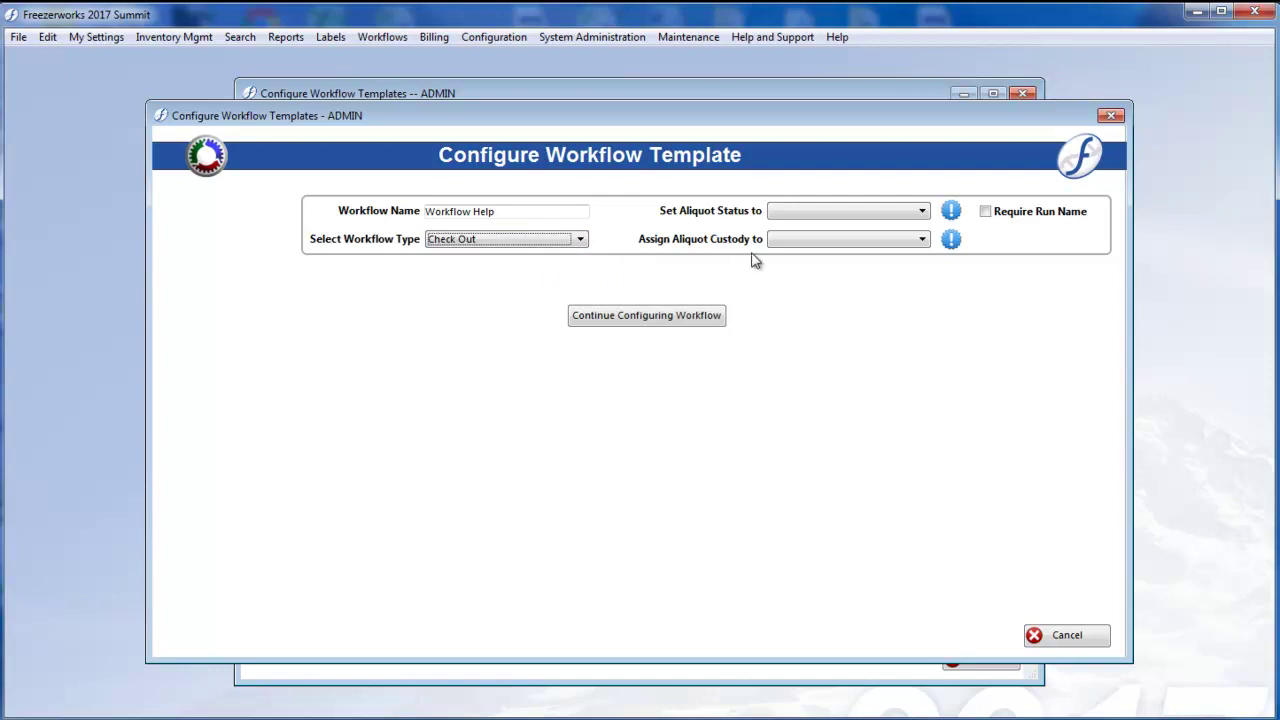
Step: Set the aliquot status to Checked Out and assign aliquot custody to the fifth person listed
mouse_move(862, 216)
left_click(887, 214)
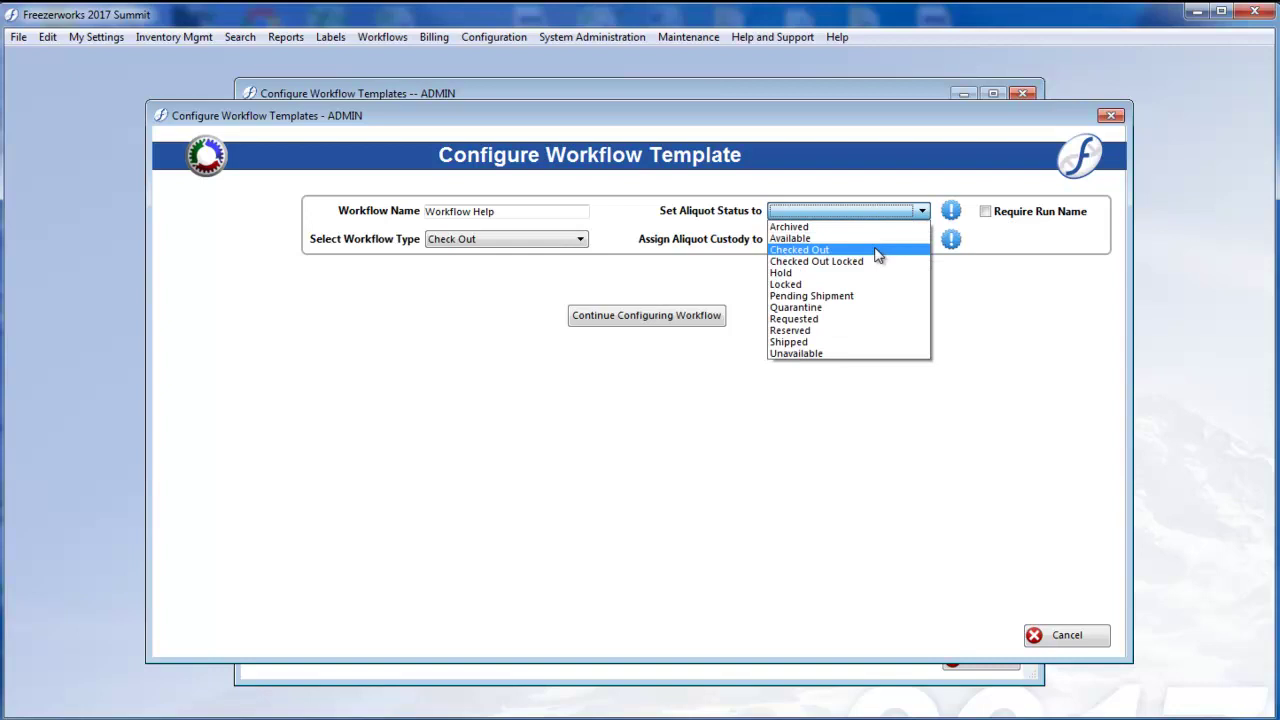
left_click(876, 250)
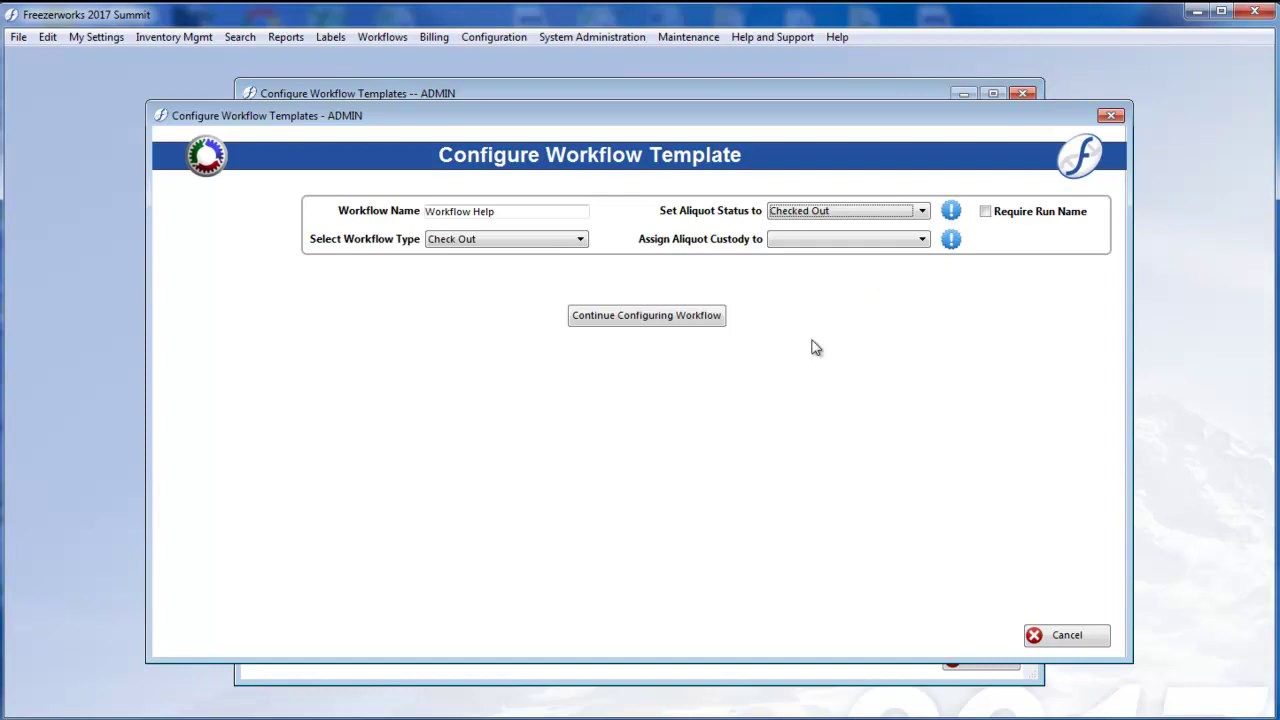
left_click(876, 243)
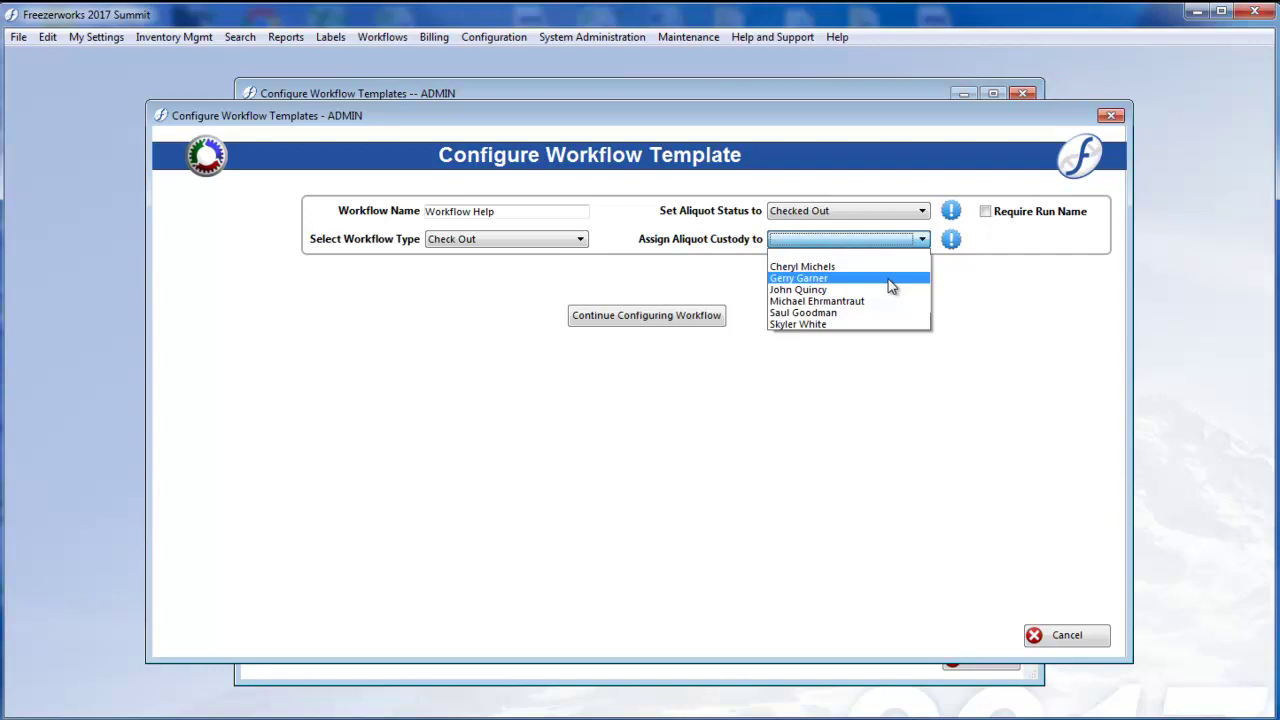
left_click(871, 313)
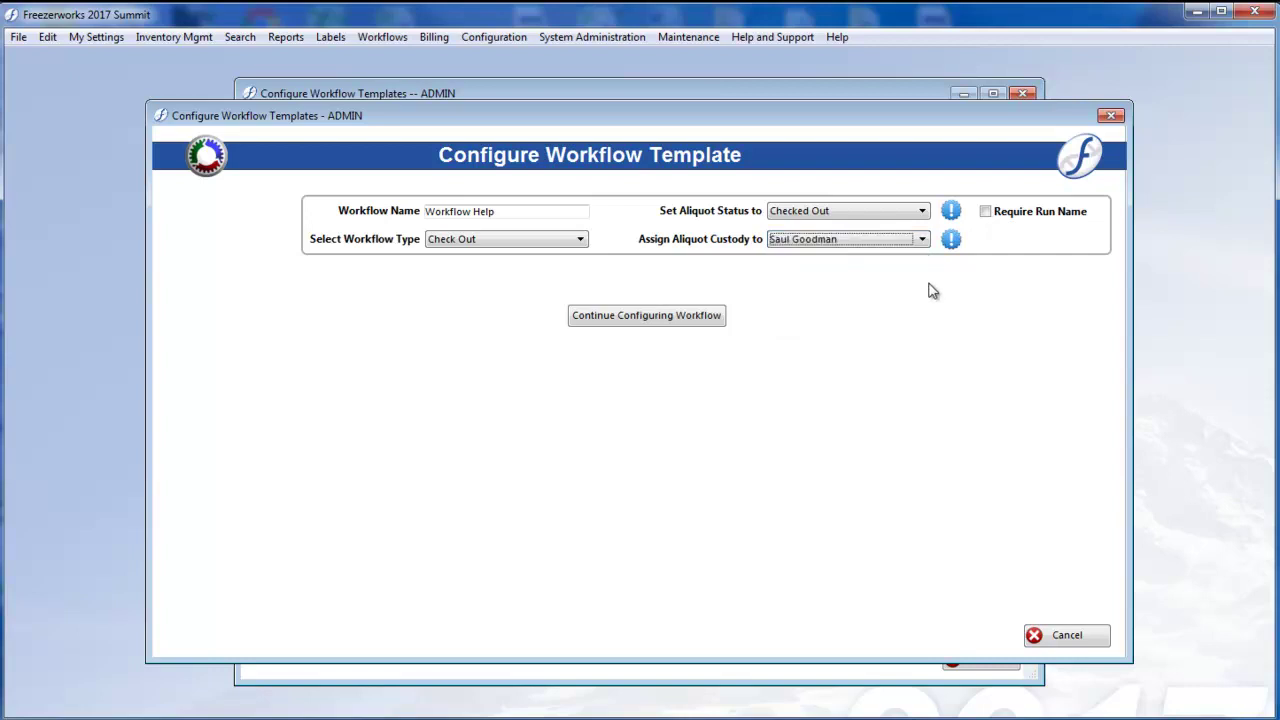
Step: Turn Require Run Name on and off again, and continue configuring the workflow
left_click(989, 216)
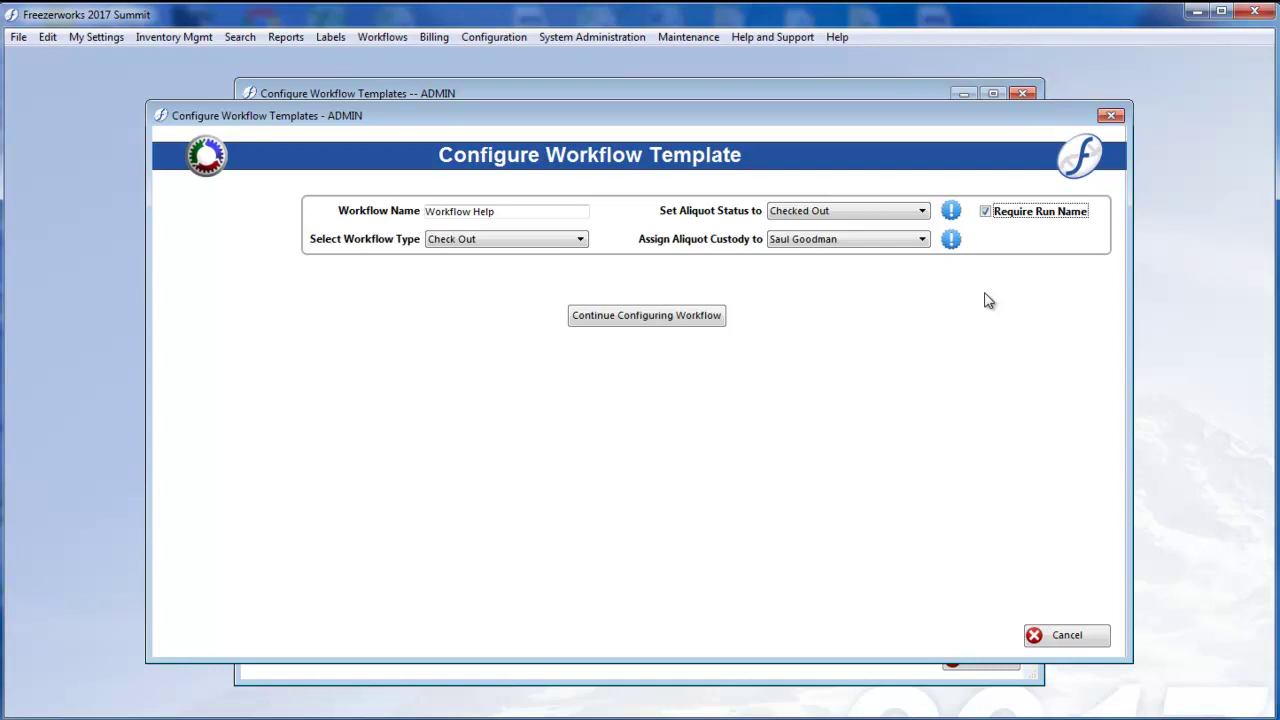
left_click(995, 214)
left_click(707, 322)
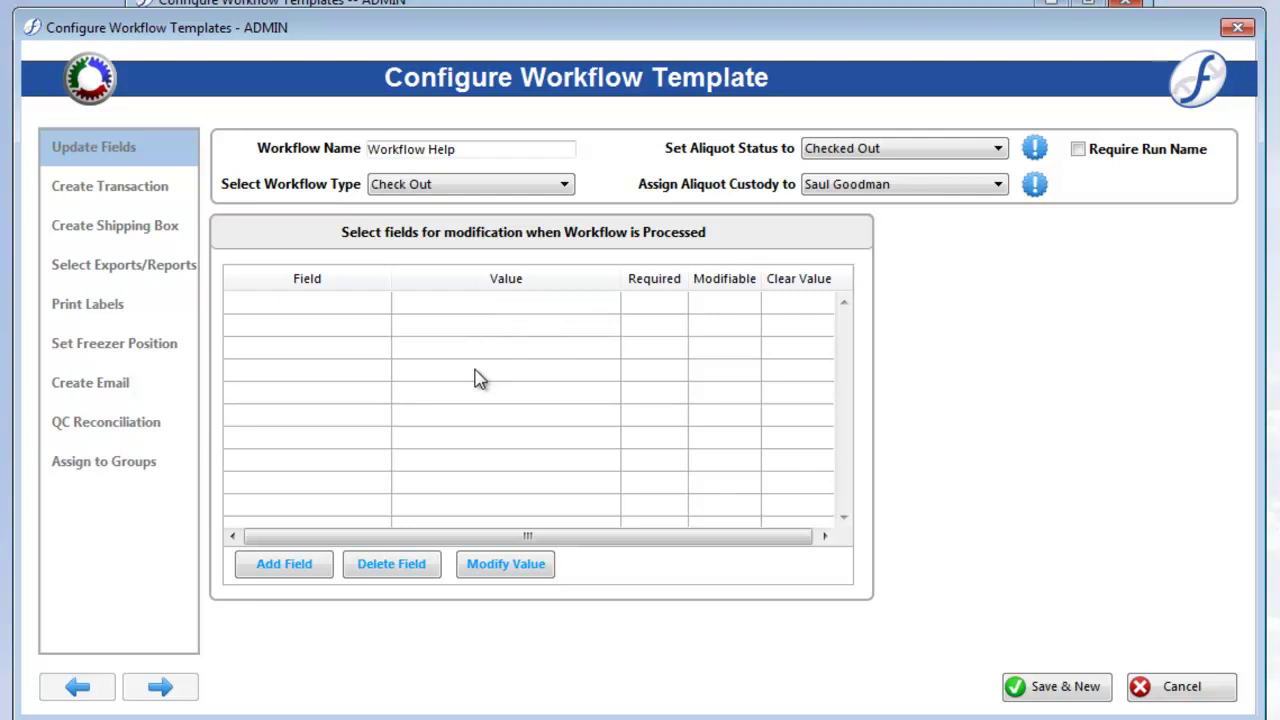
Step: Add the Aliquot Date field with a blank value, marked Entry Required and Modifiable during Processing
left_click(298, 568)
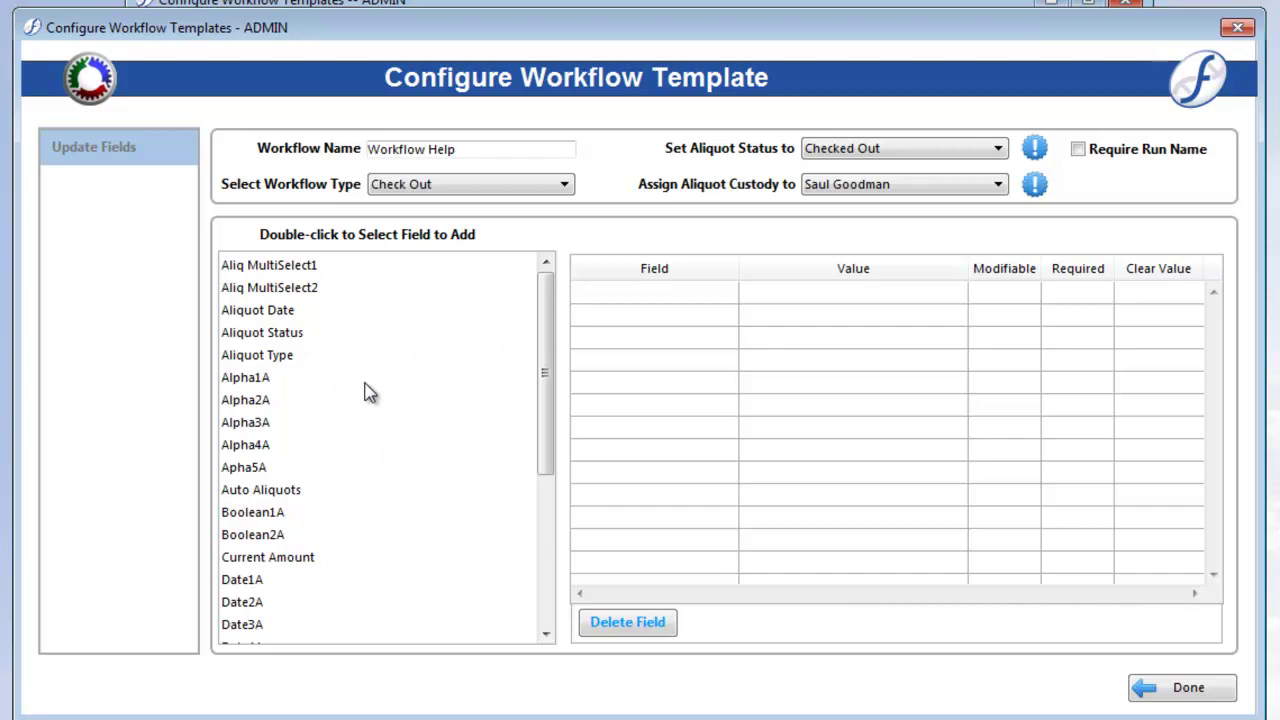
double_click(298, 312)
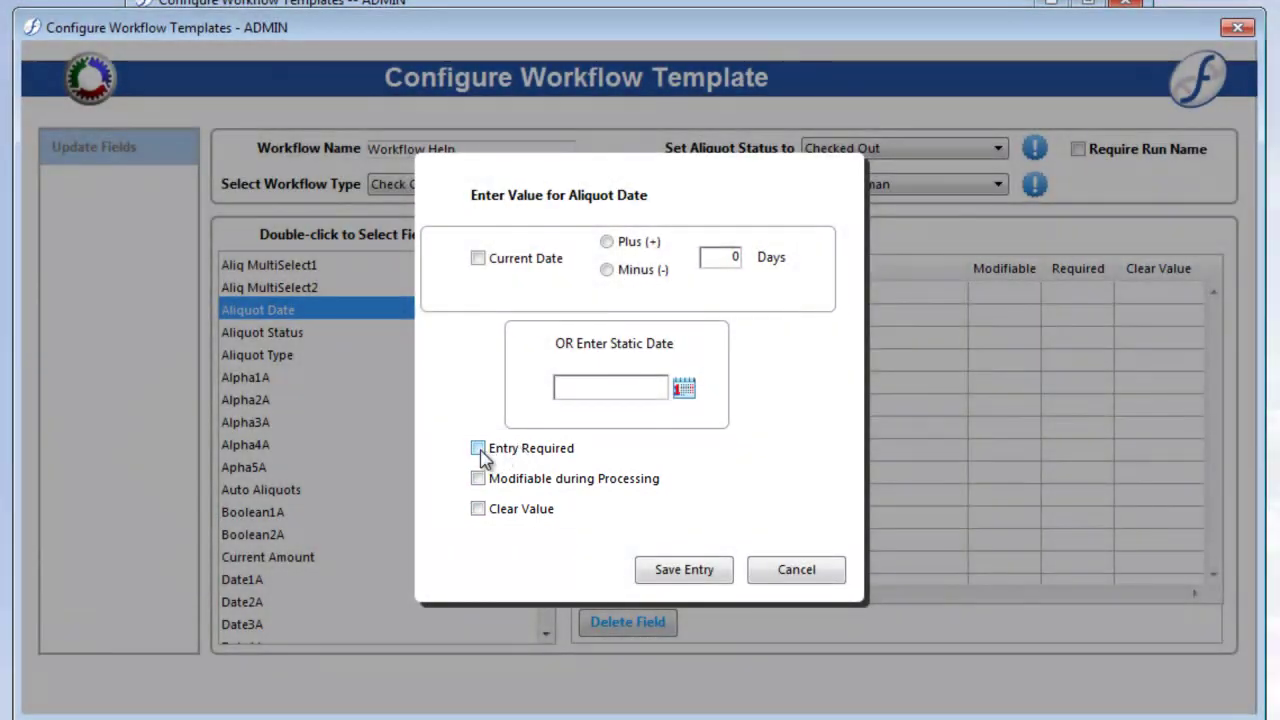
left_click(480, 450)
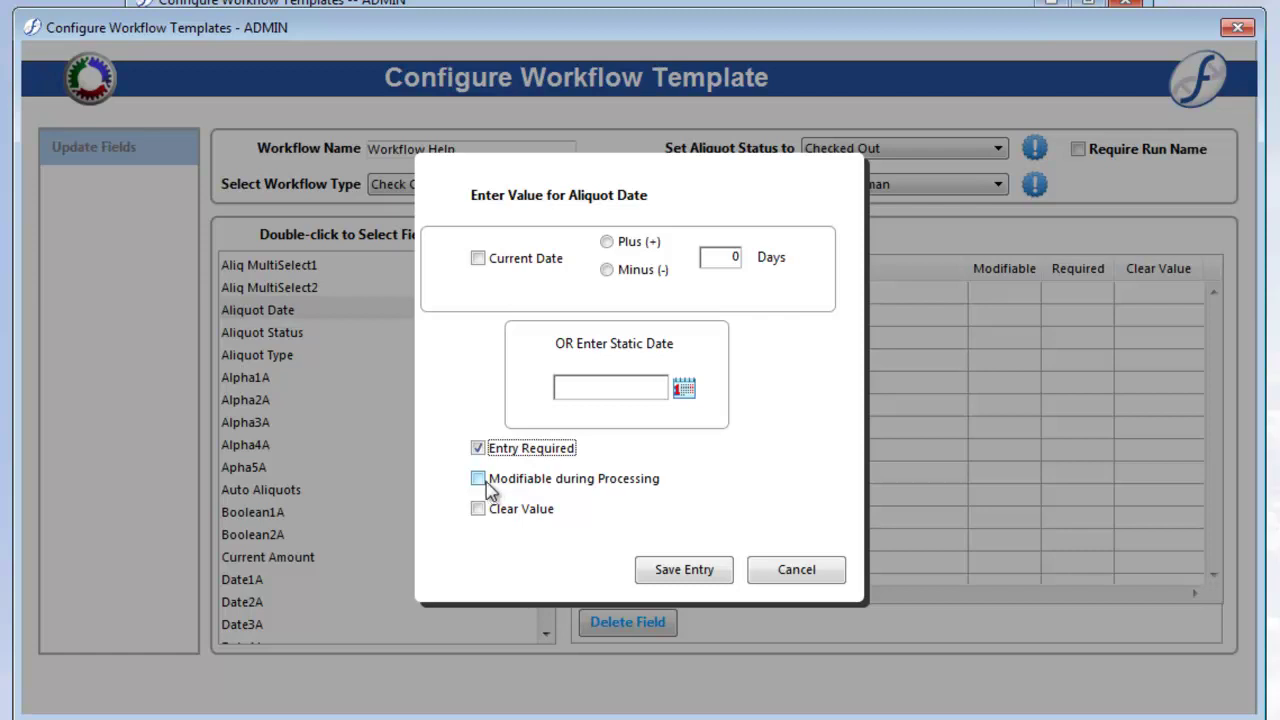
left_click(490, 484)
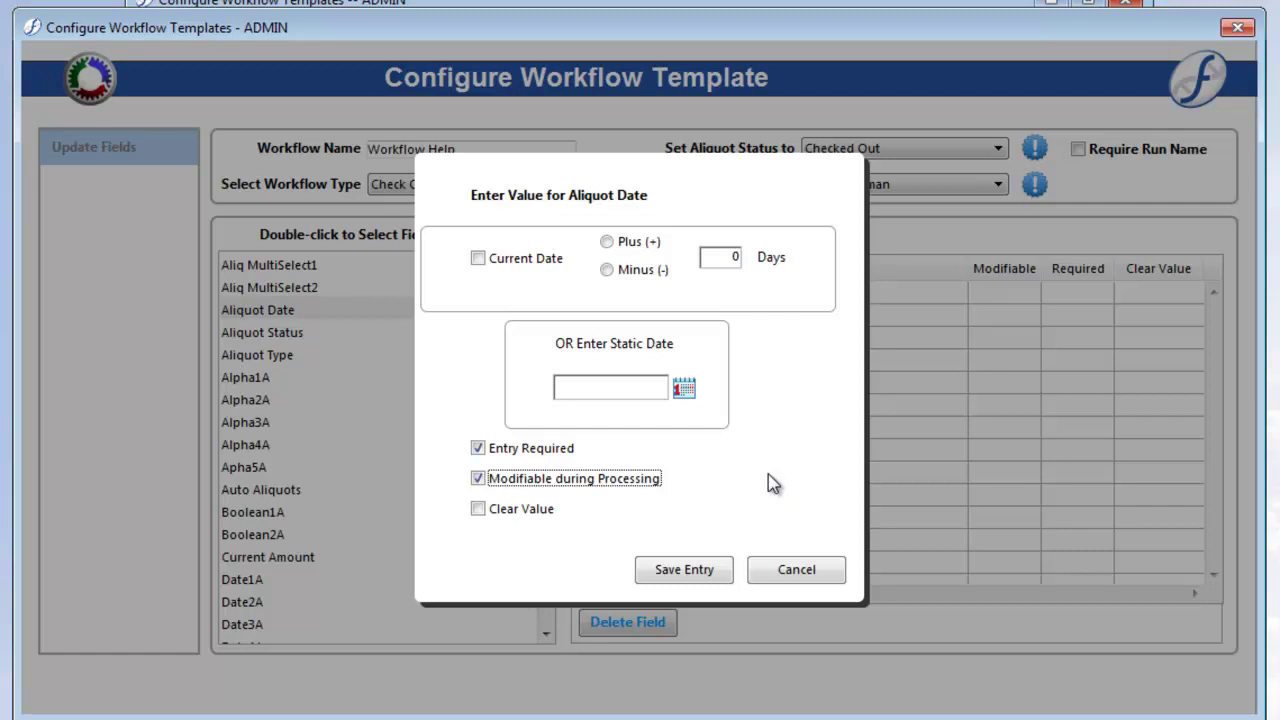
left_click(626, 386)
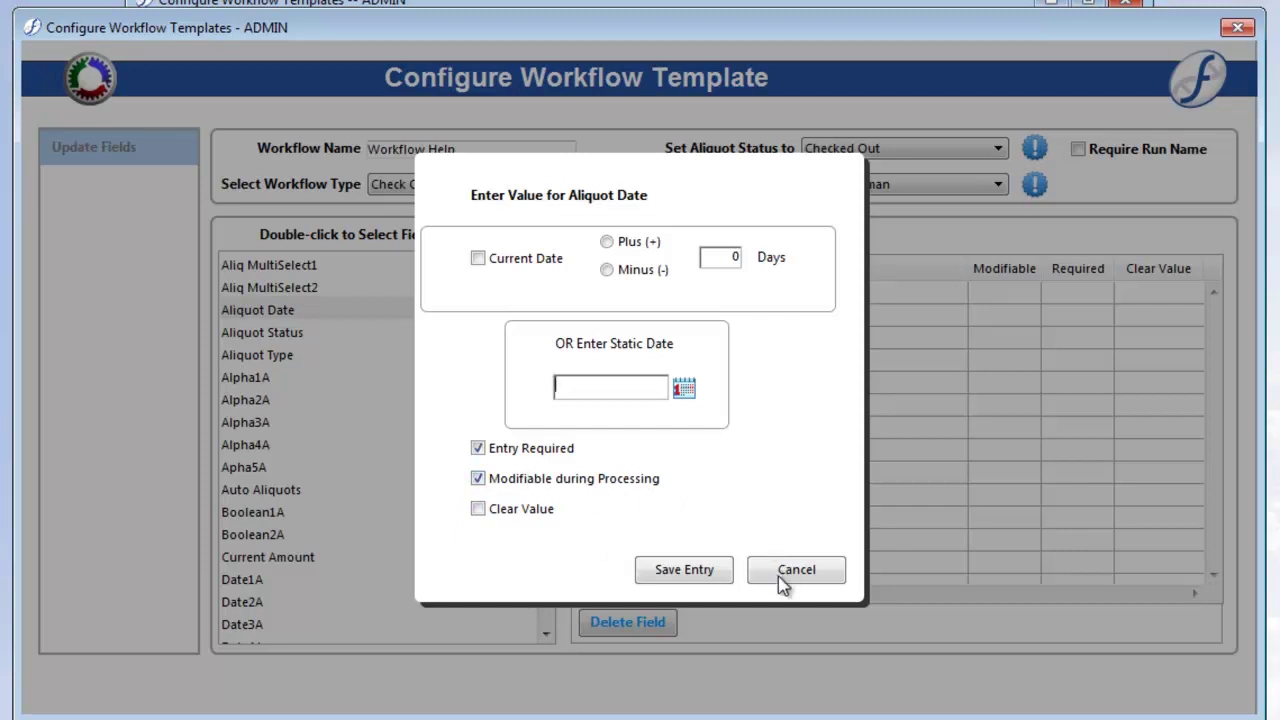
left_click(720, 584)
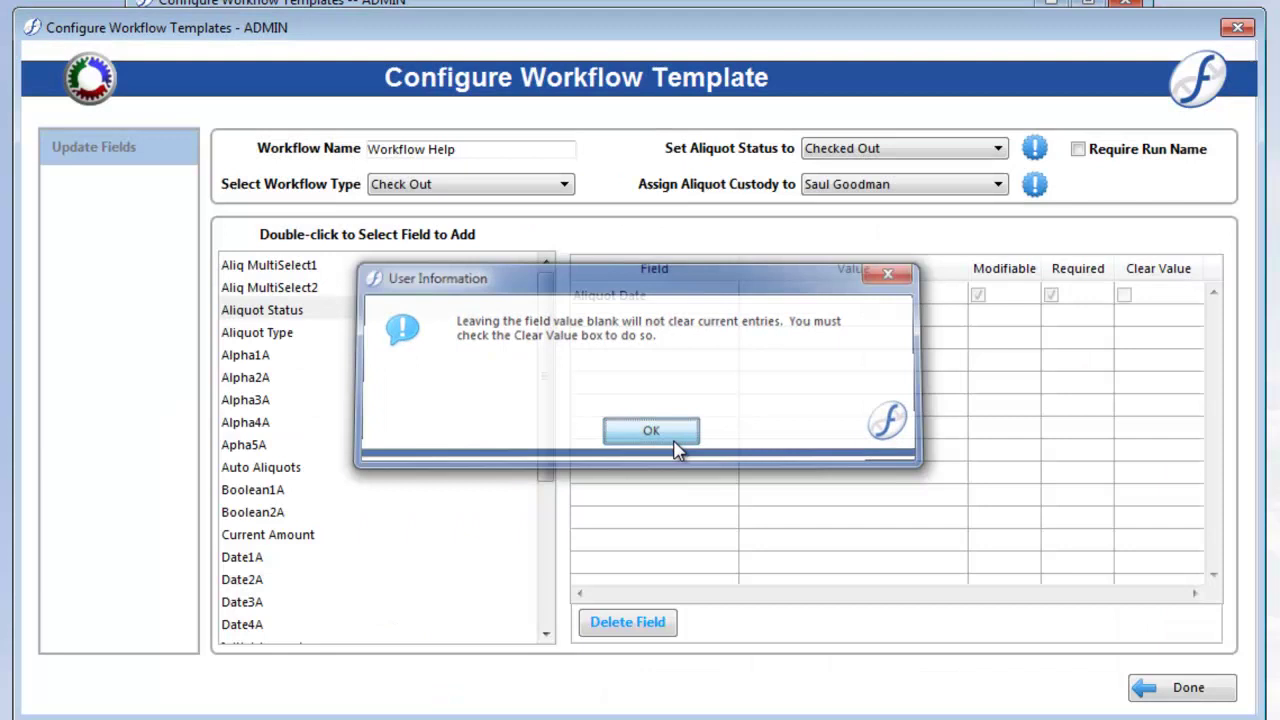
left_click(648, 431)
Step: Add the Aliquot Type field to the workflow with the value Serum
double_click(295, 332)
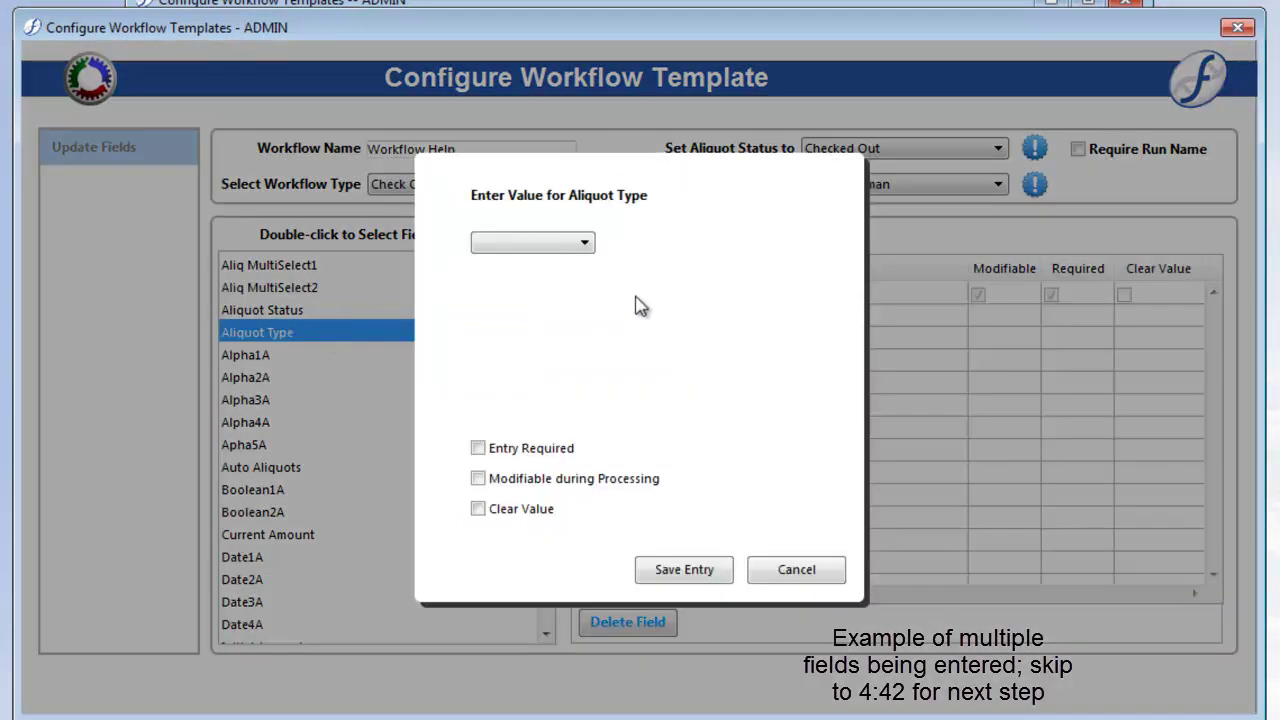
left_click(538, 244)
left_click(531, 305)
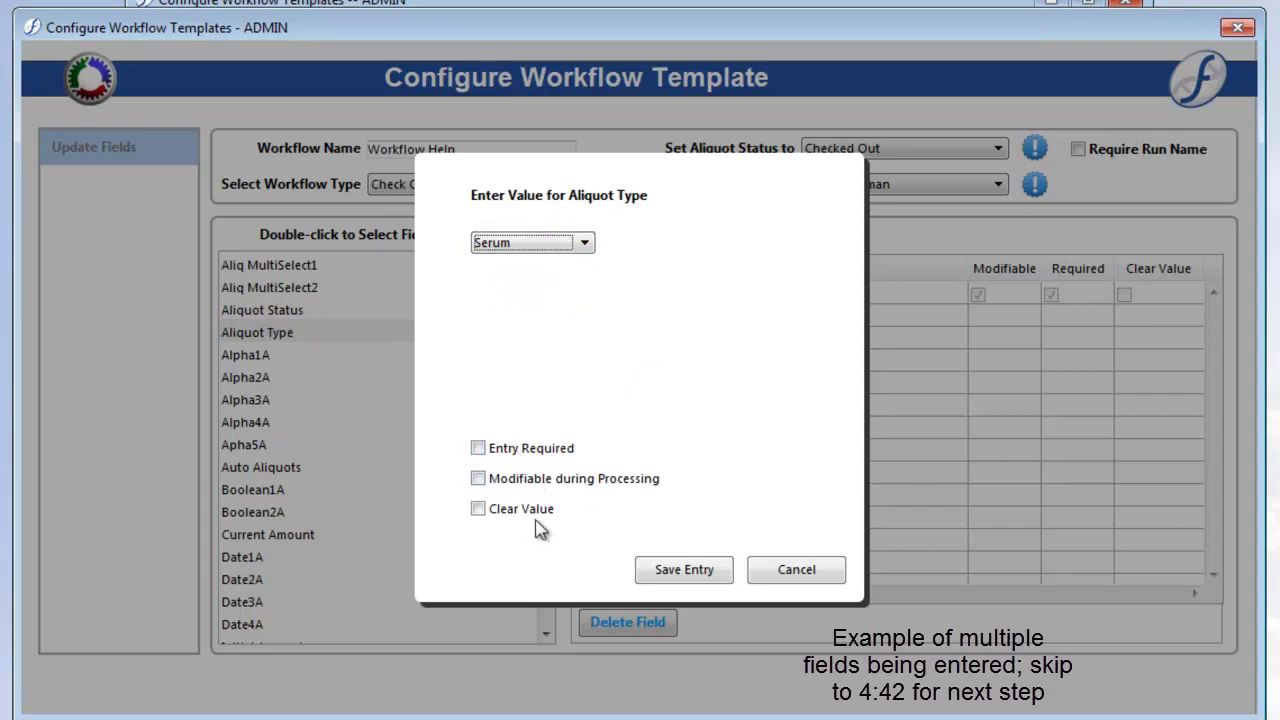
left_click(684, 570)
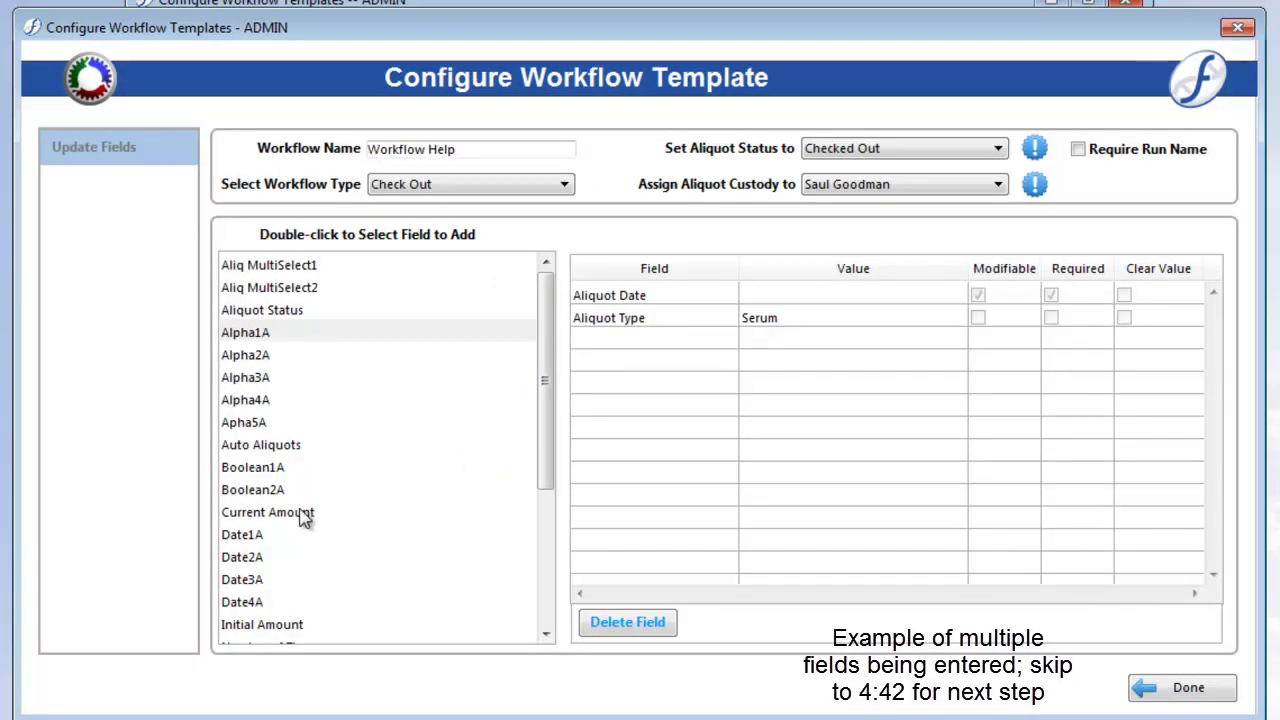
Step: Add the Current Amount field to the workflow with Clear Value enabled
double_click(300, 512)
left_click(522, 512)
left_click(684, 570)
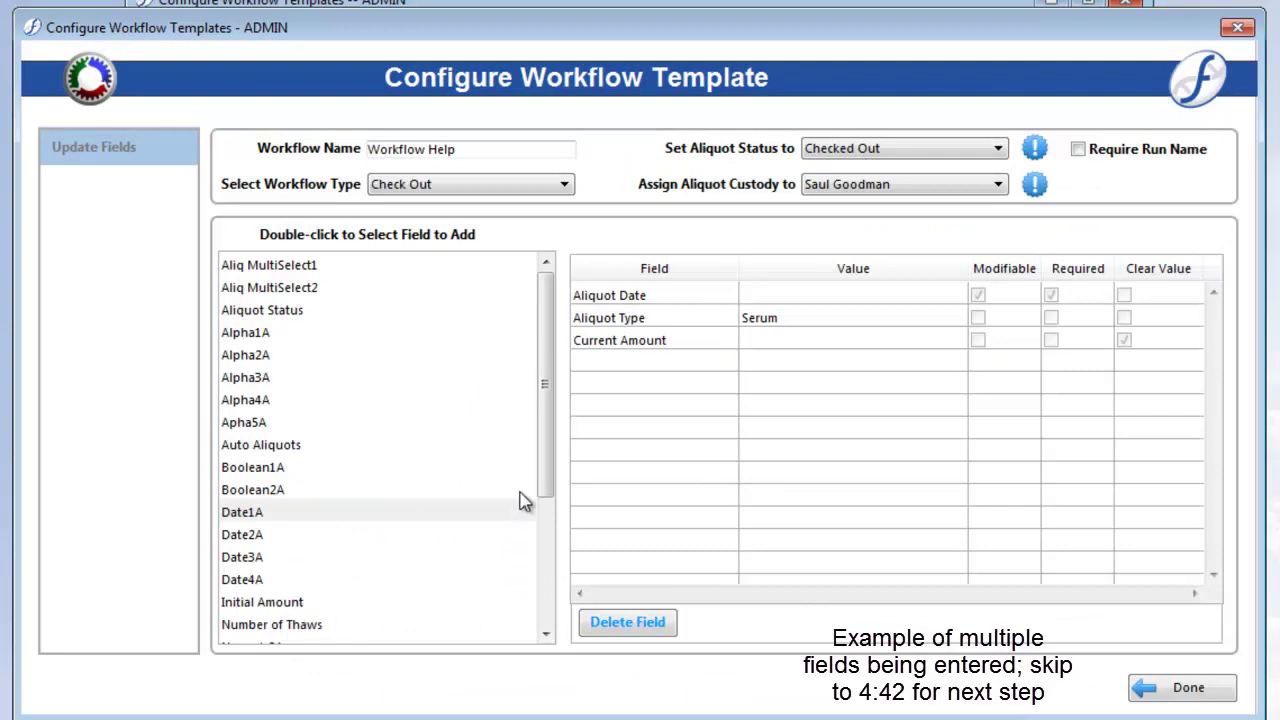
Step: Add the Number of Thaws field, set to the current value plus 1
left_click_drag(541, 477, 478, 500)
double_click(307, 570)
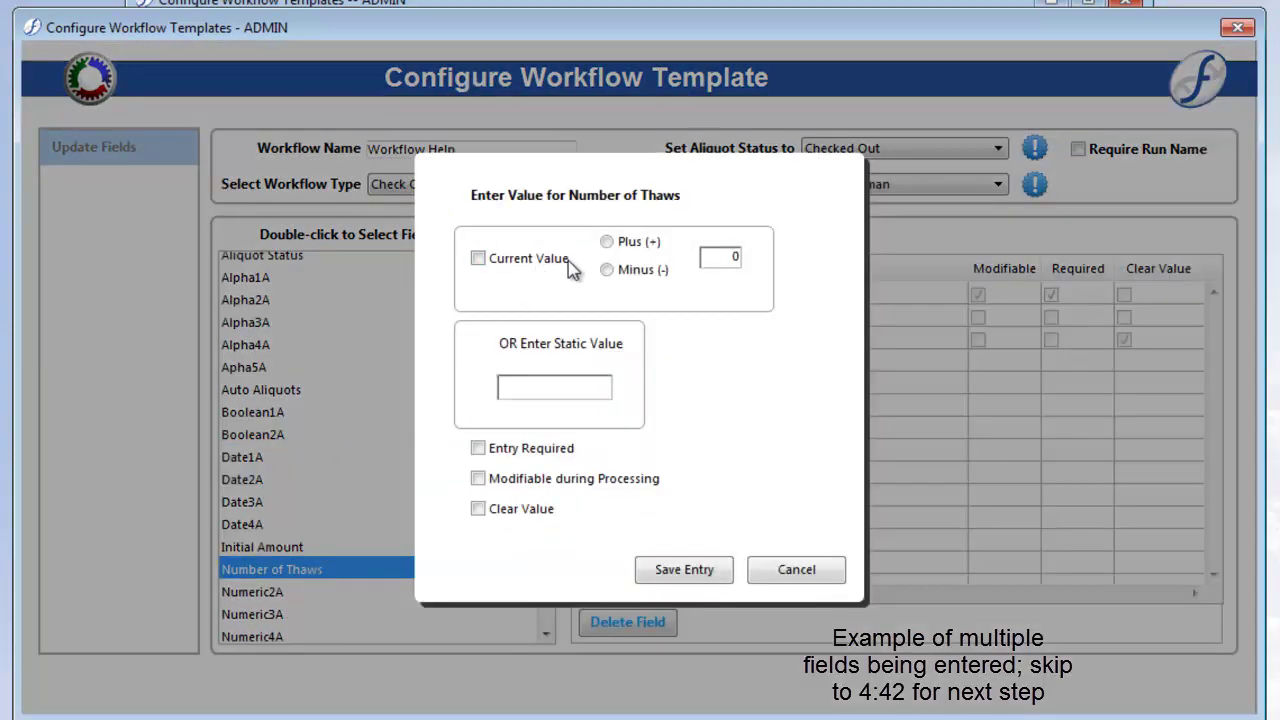
left_click(555, 264)
left_click(607, 241)
left_click(720, 257)
type("1")
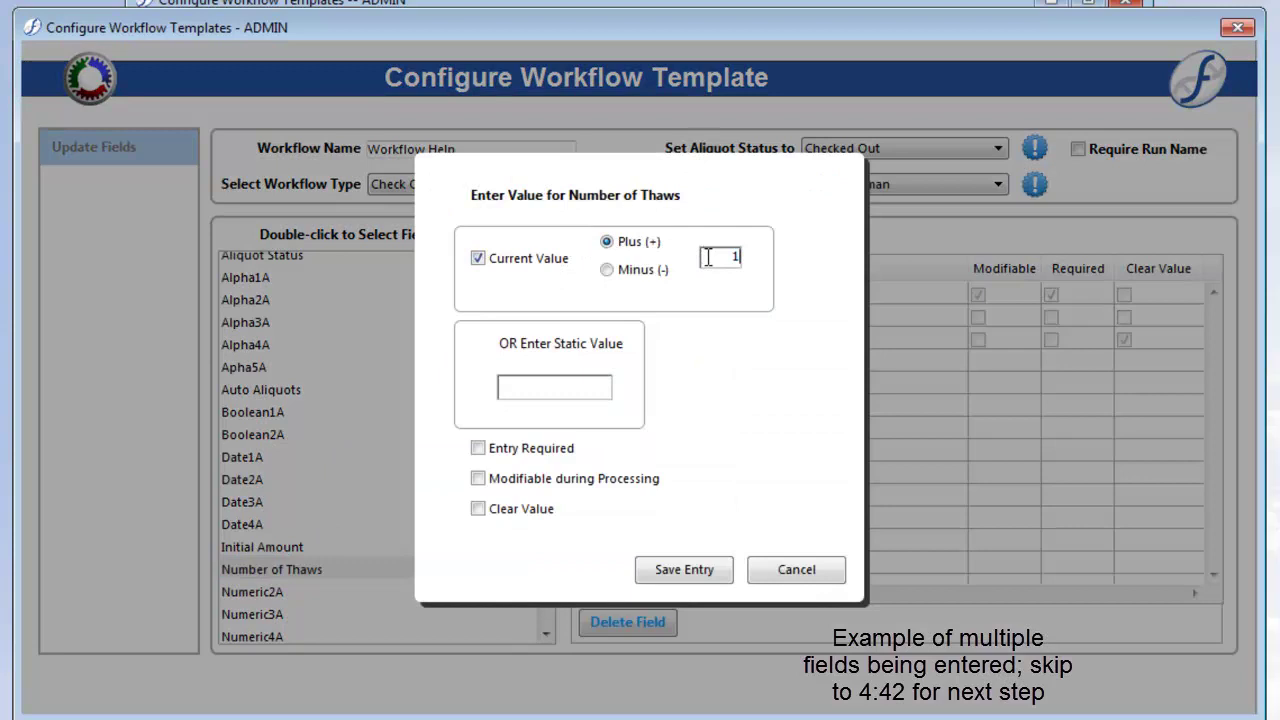
left_click(660, 569)
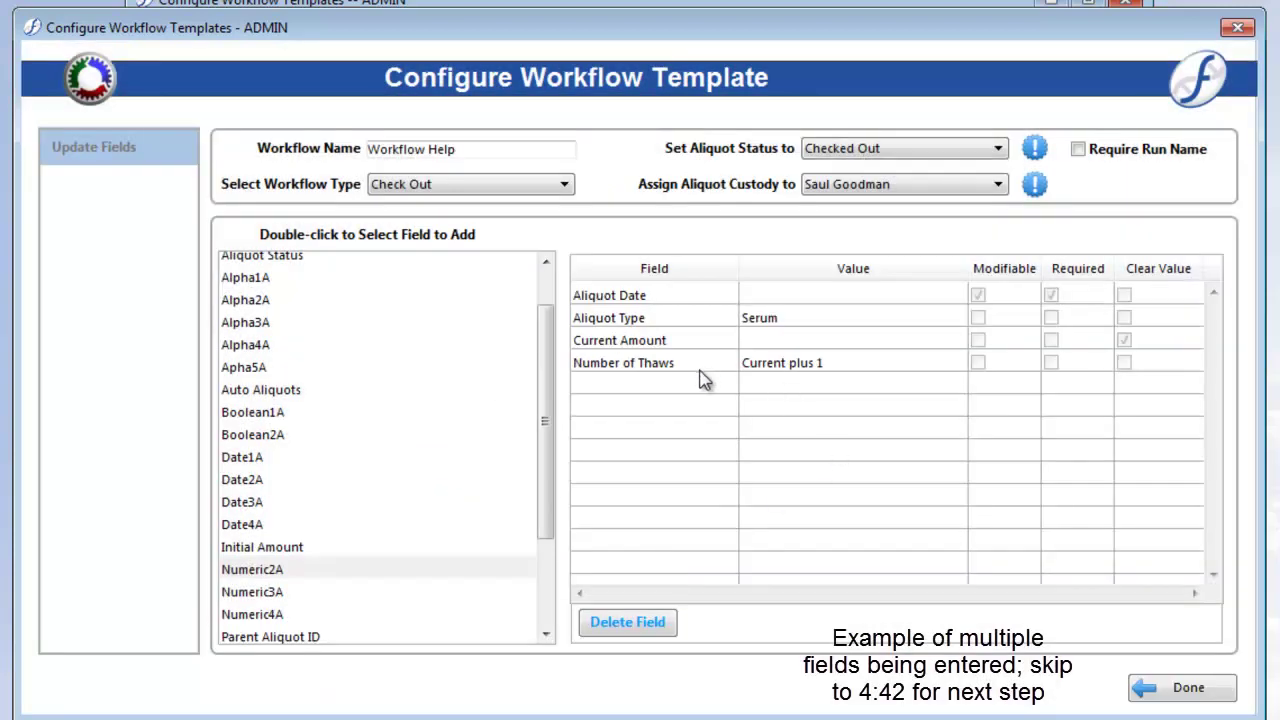
Step: Make the Aliquot Type field modifiable during processing and finish the field selection
double_click(678, 320)
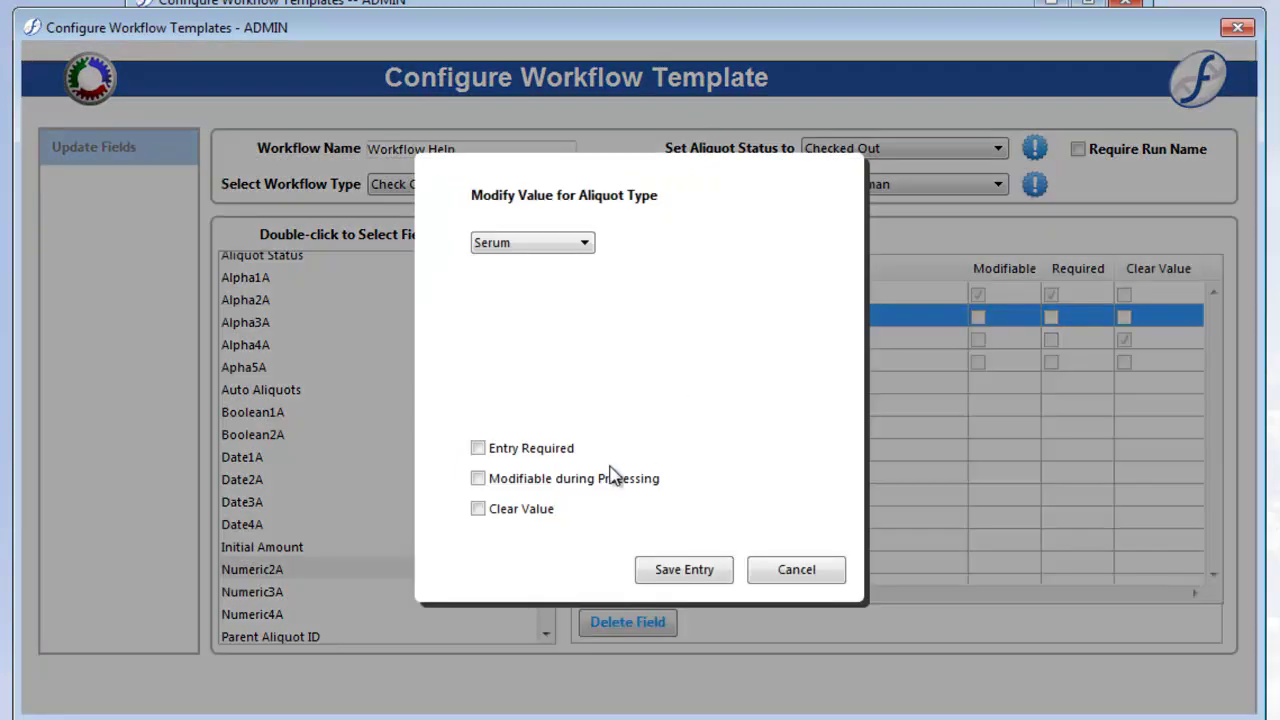
left_click(553, 480)
left_click(660, 569)
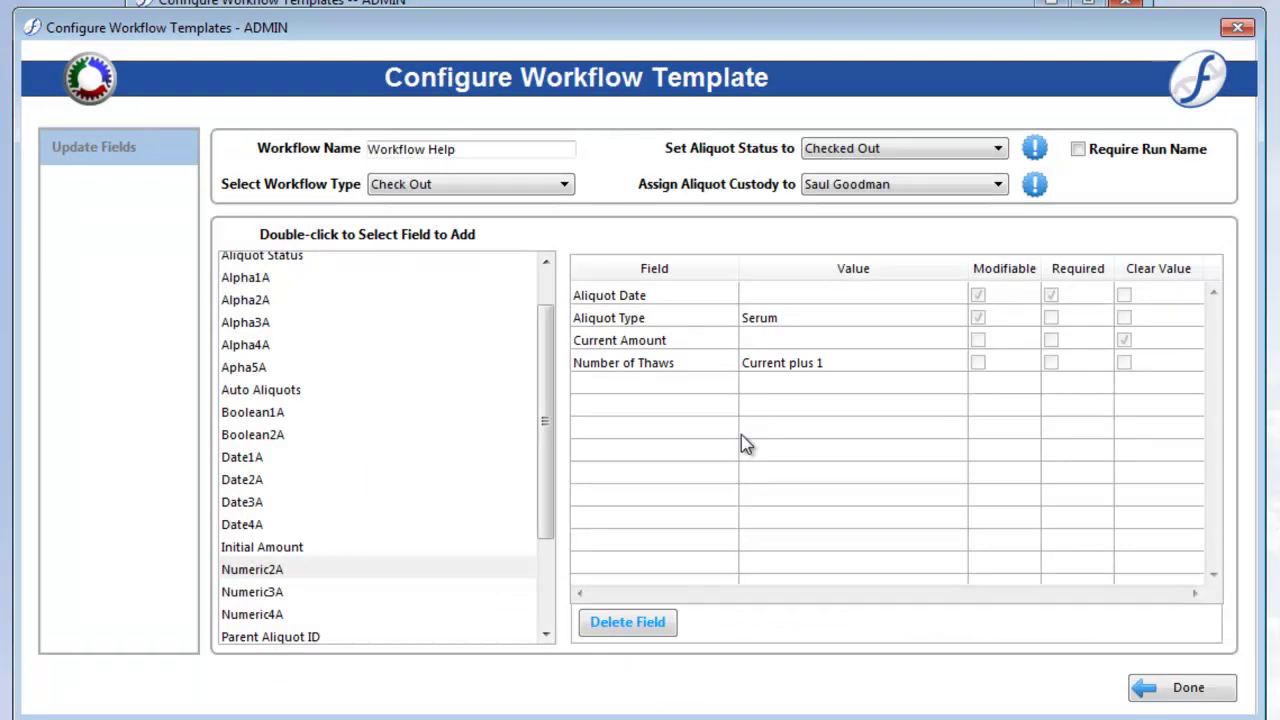
left_click(1183, 688)
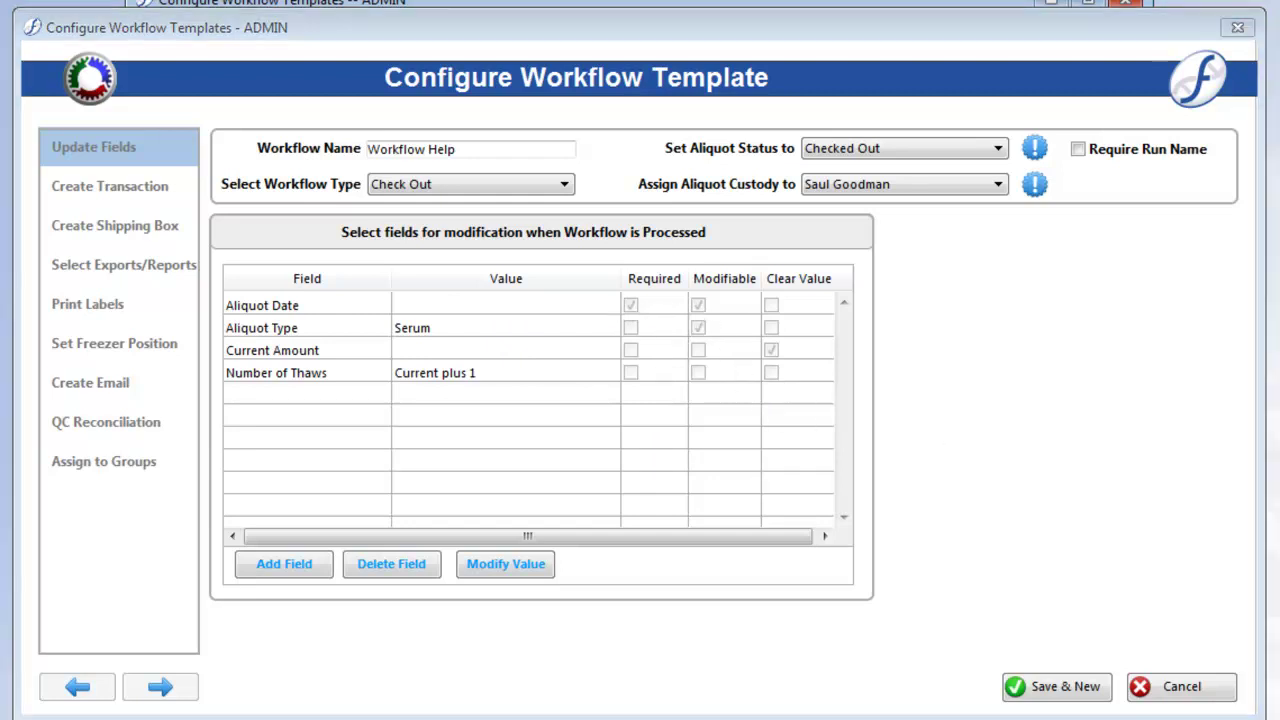
Step: Enable transaction creation for the workflow, with Notes Required and Modifiable during Processing
left_click(135, 190)
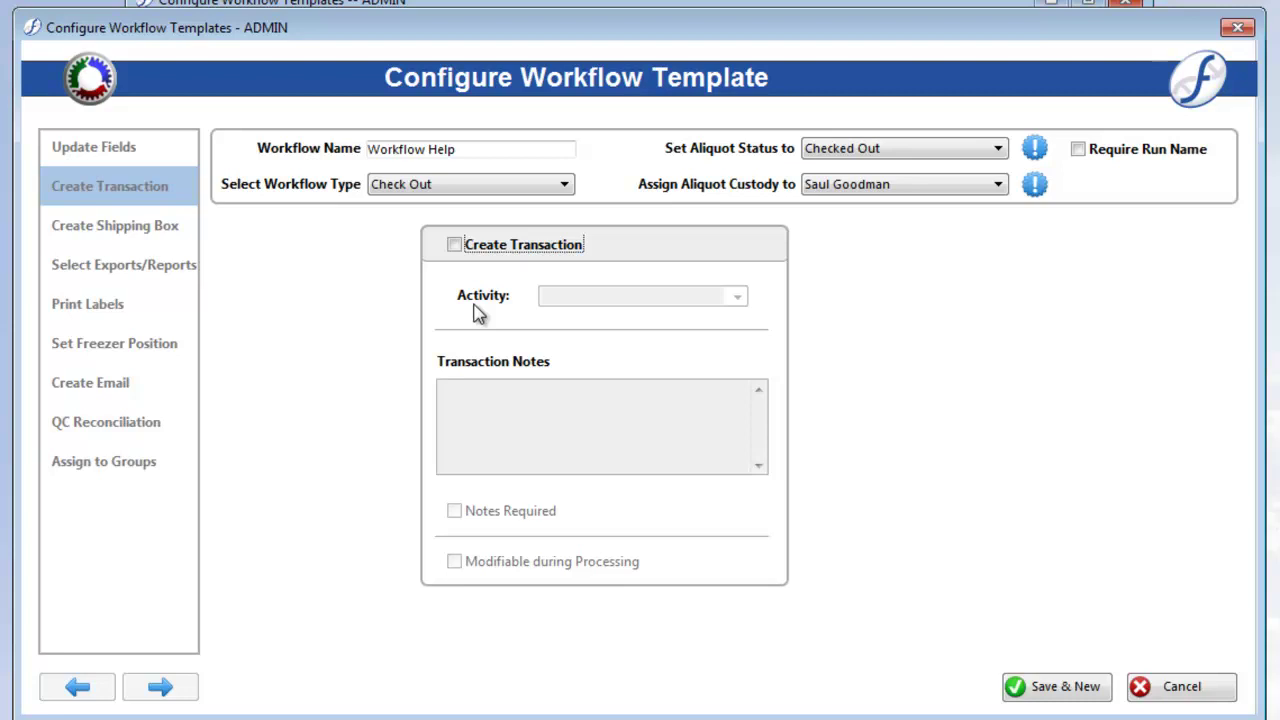
left_click(454, 245)
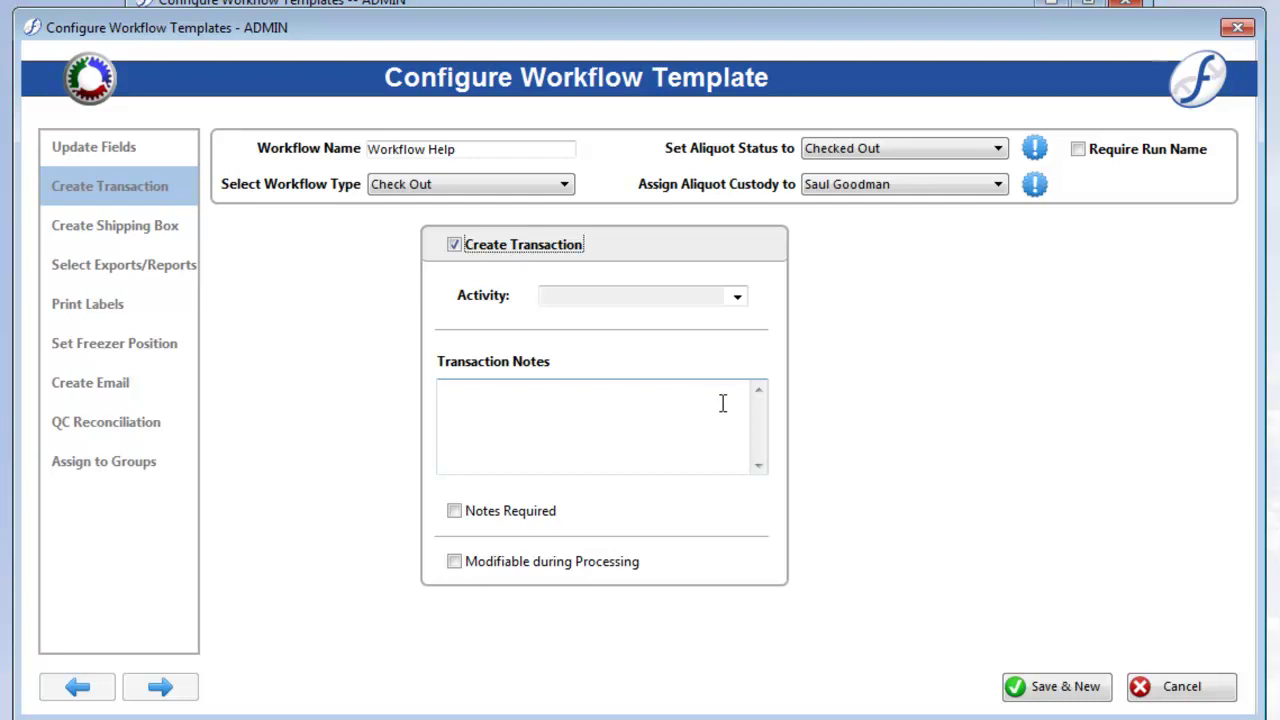
left_click(455, 512)
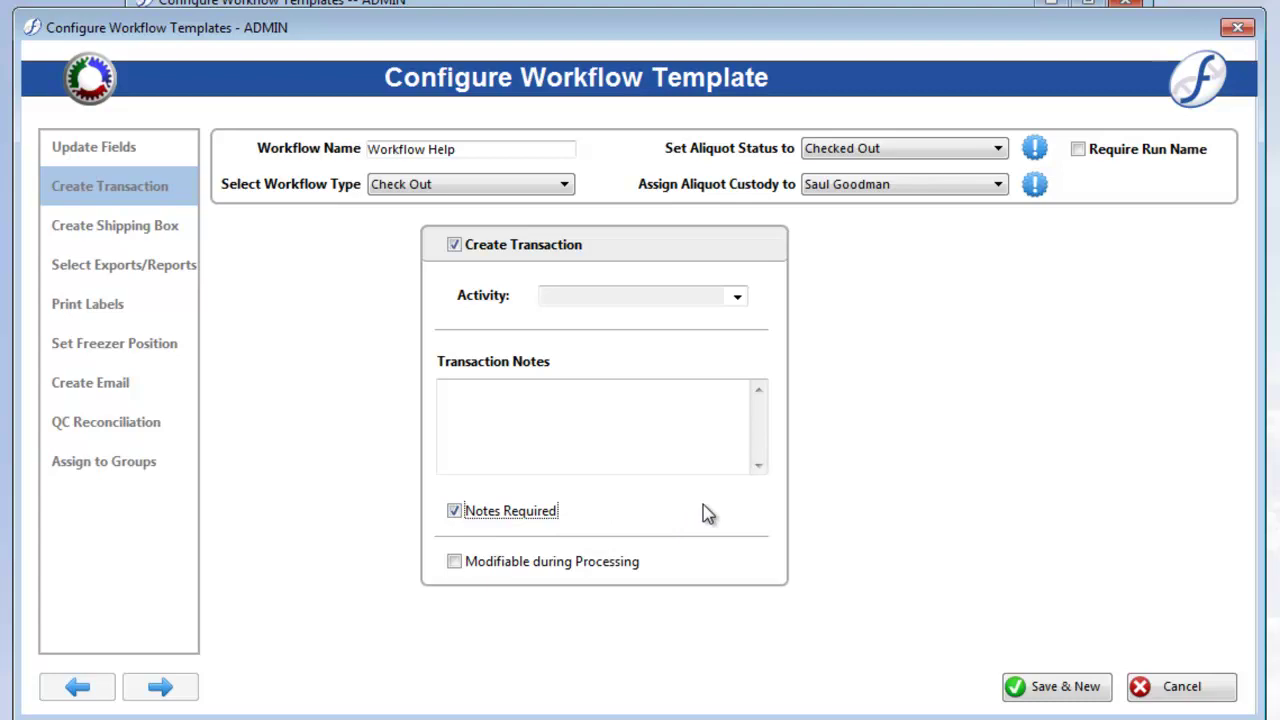
left_click(502, 566)
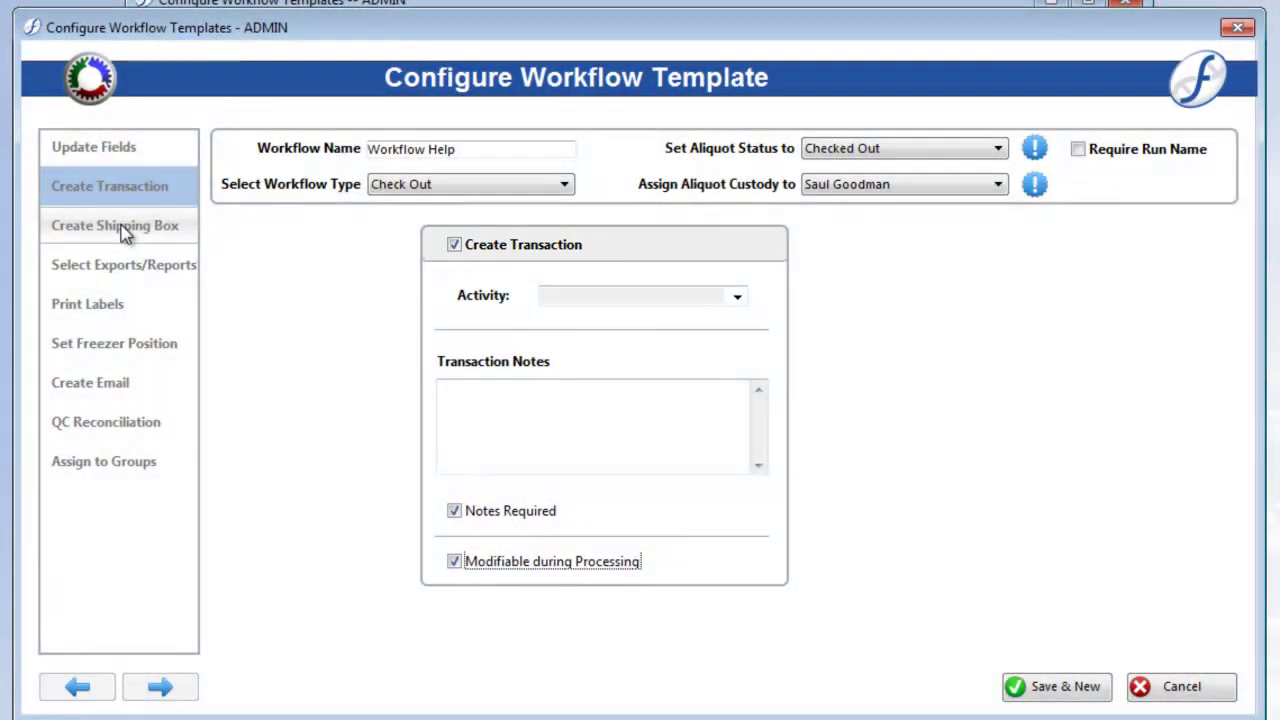
Step: Enable shipping box creation for printing and compare the Workflow 1 and Workflow 2 box formats
left_click(124, 230)
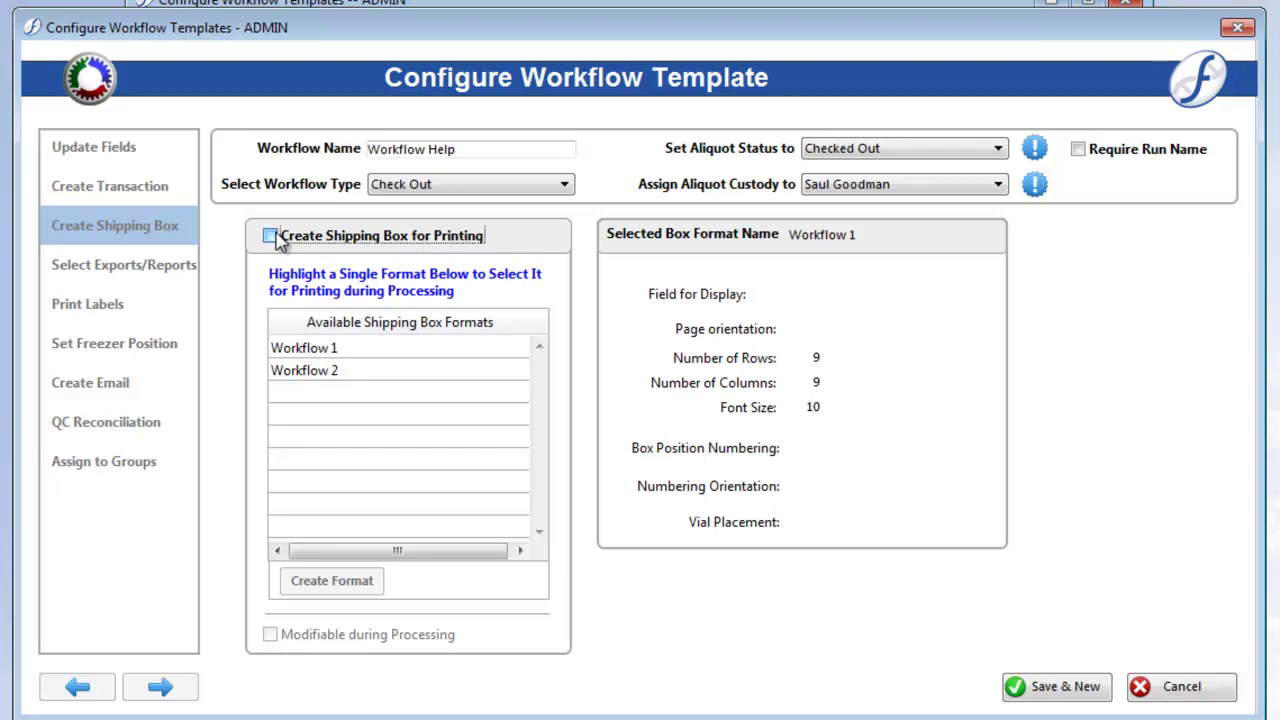
left_click(272, 237)
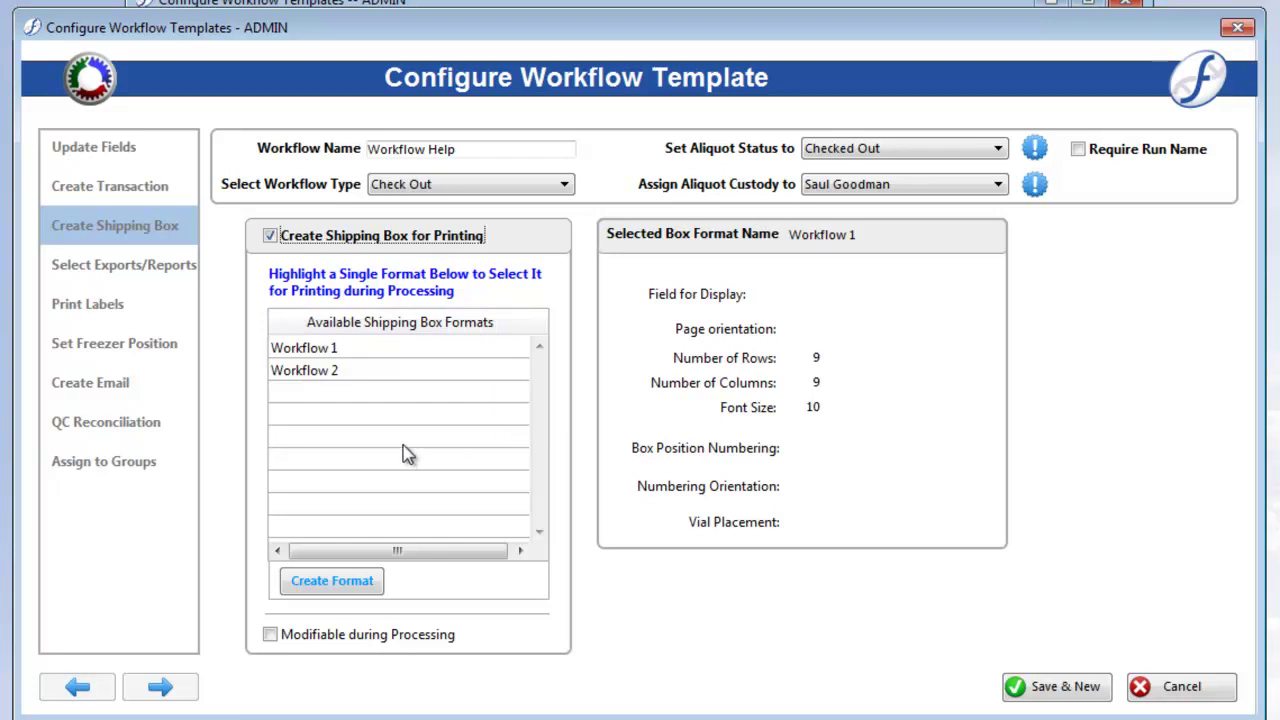
left_click(345, 349)
left_click(360, 372)
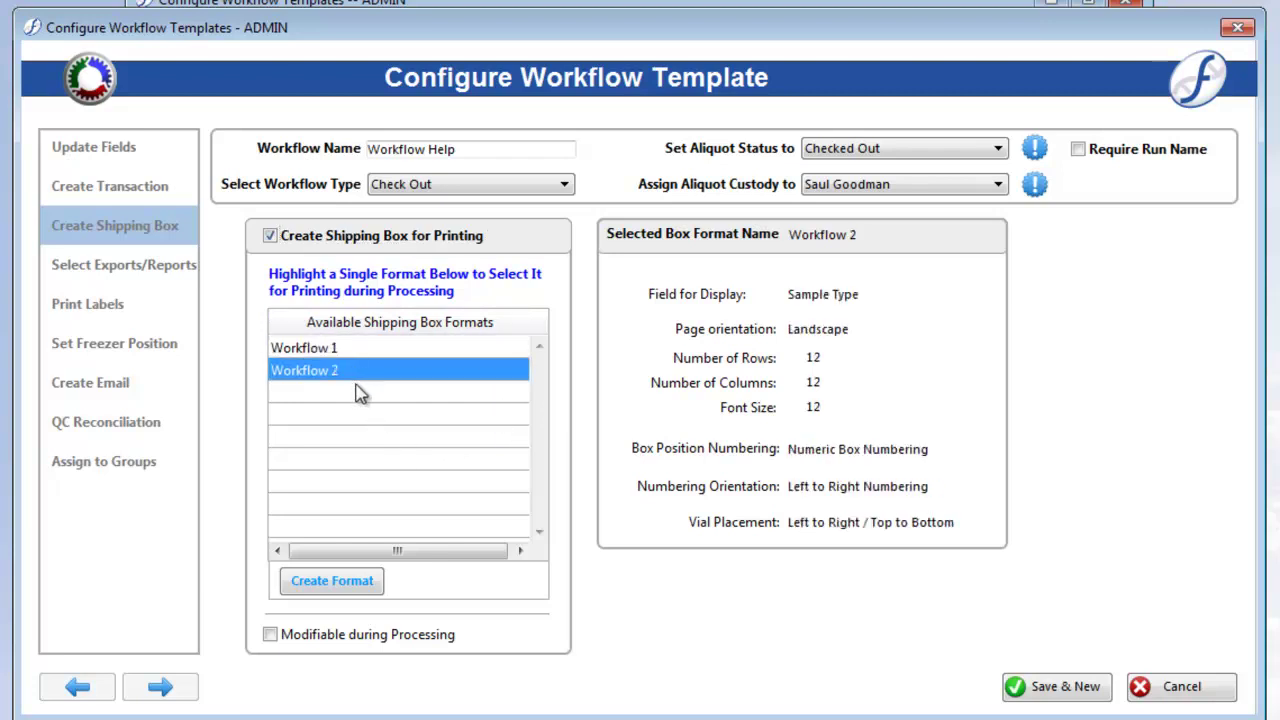
Step: View the blank box format form and the Workflow 1 format without saving, and make the shipping box modifiable during processing
left_click(330, 586)
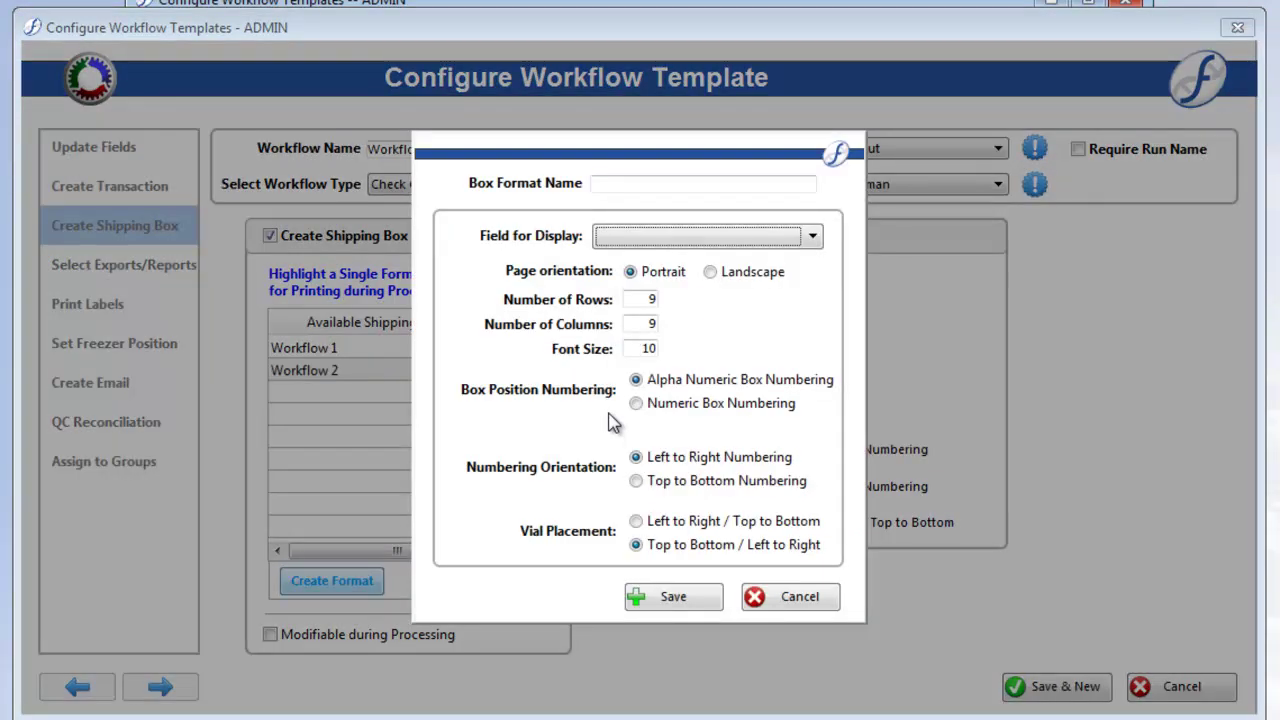
left_click(783, 600)
double_click(333, 350)
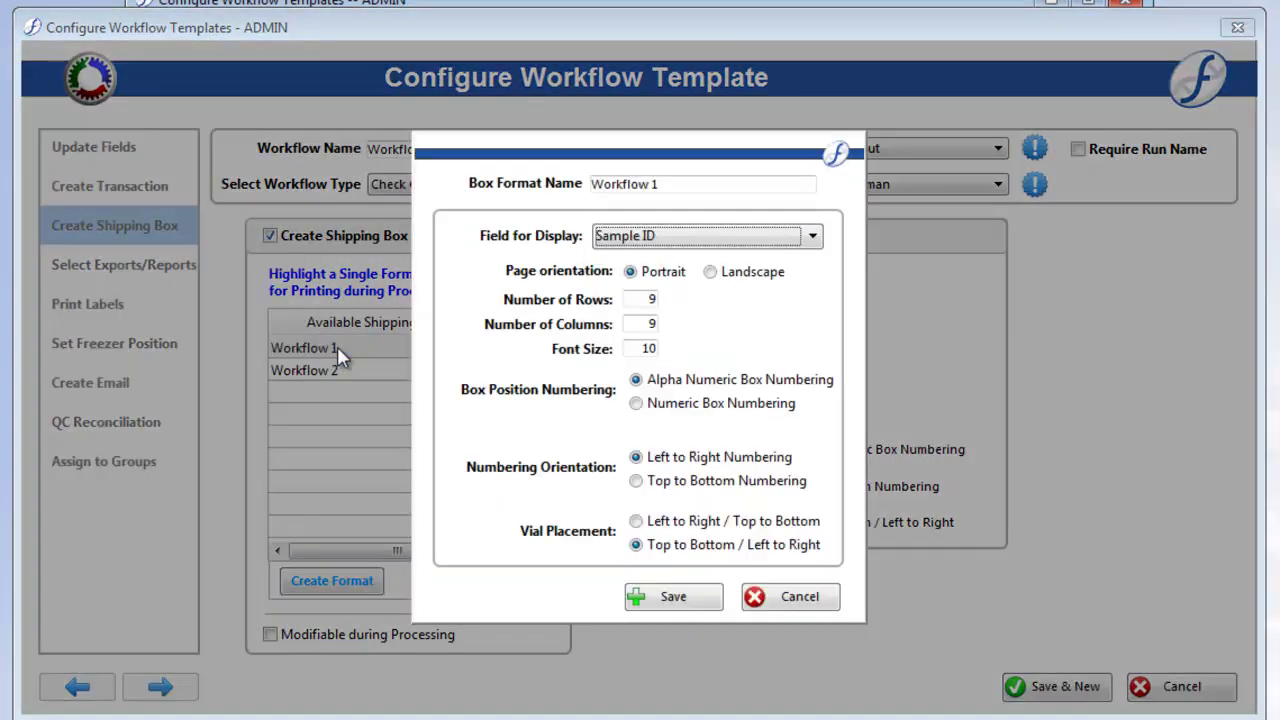
left_click(798, 597)
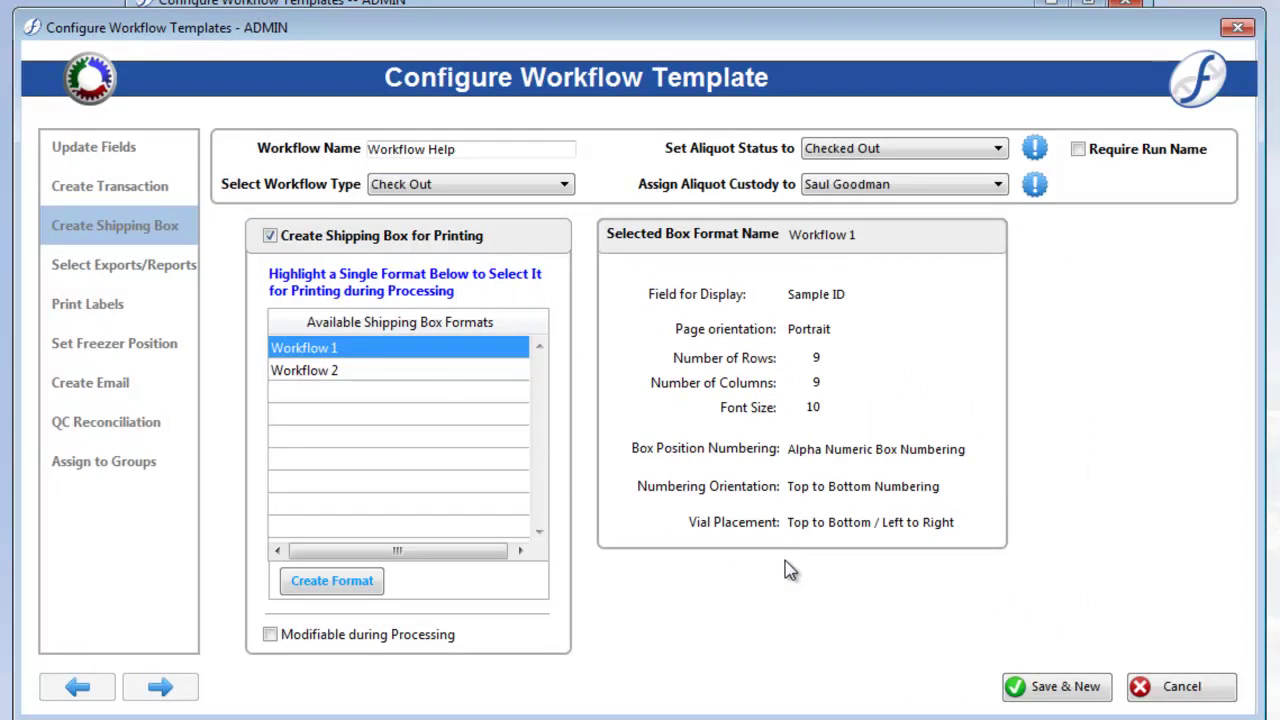
left_click(305, 640)
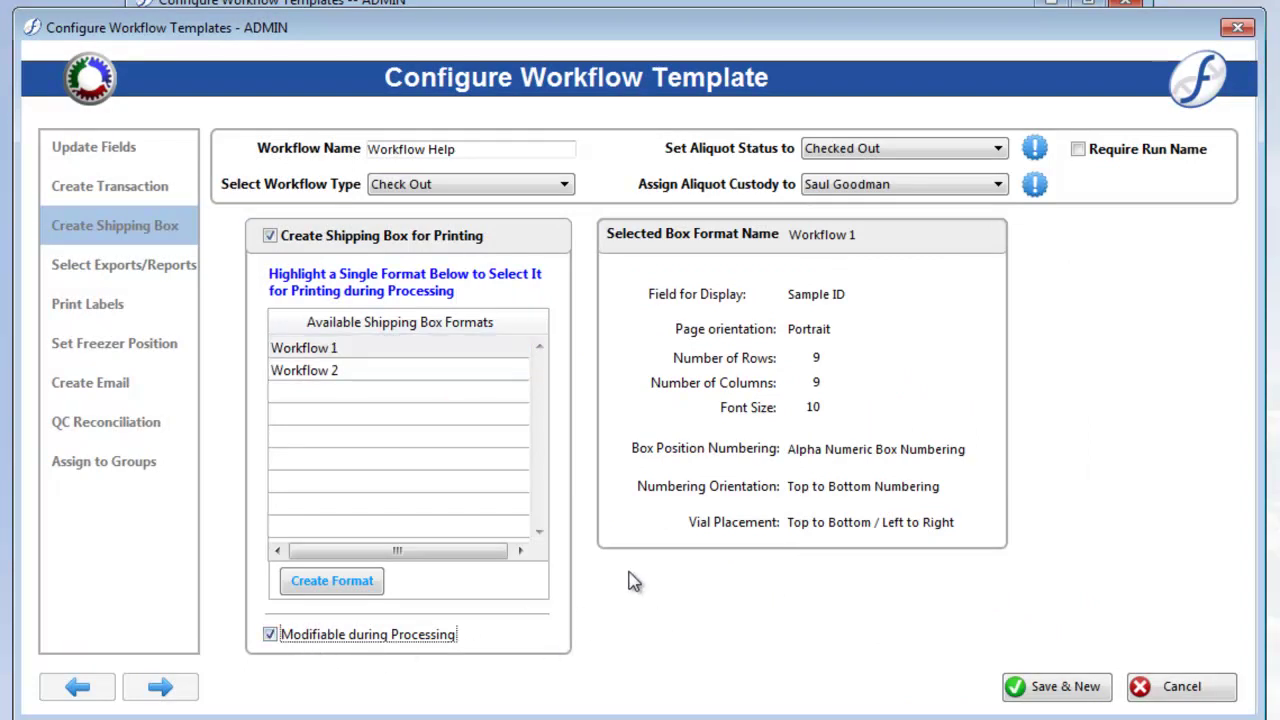
Step: Enable text file export with the Workflow 1 format and report printing with the Workflow 2 format
left_click(105, 268)
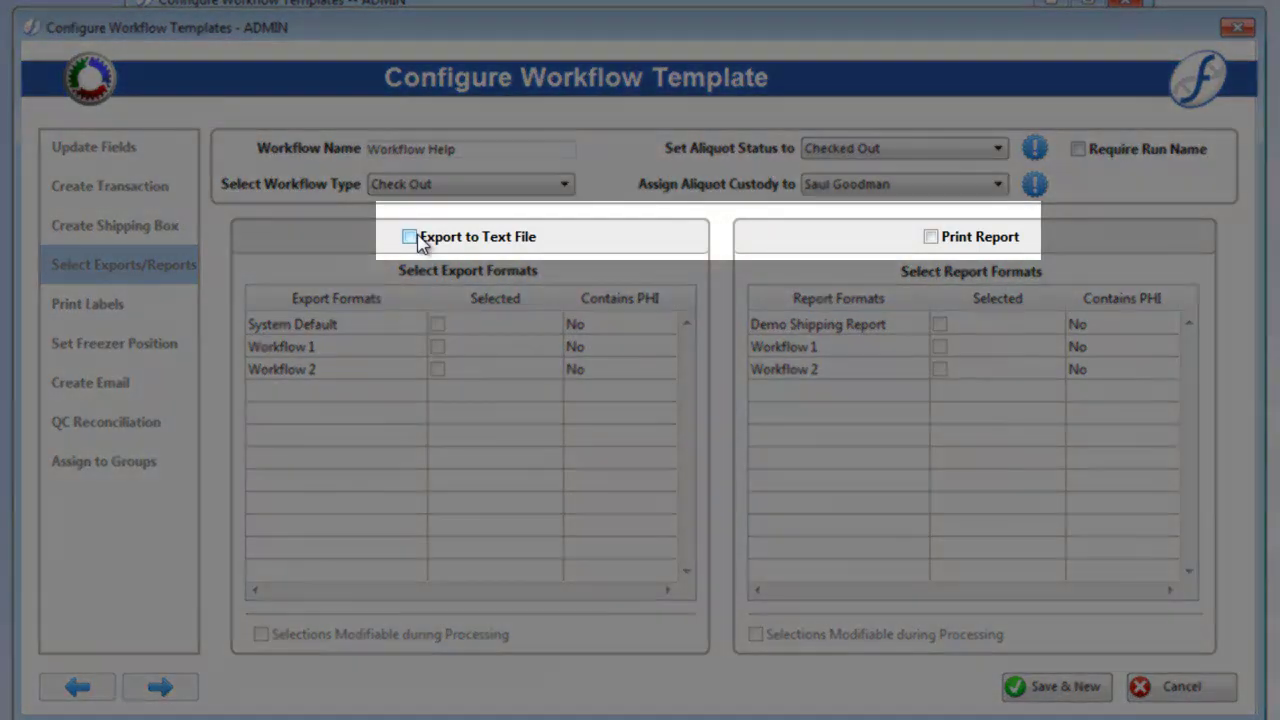
left_click(442, 238)
left_click(1014, 240)
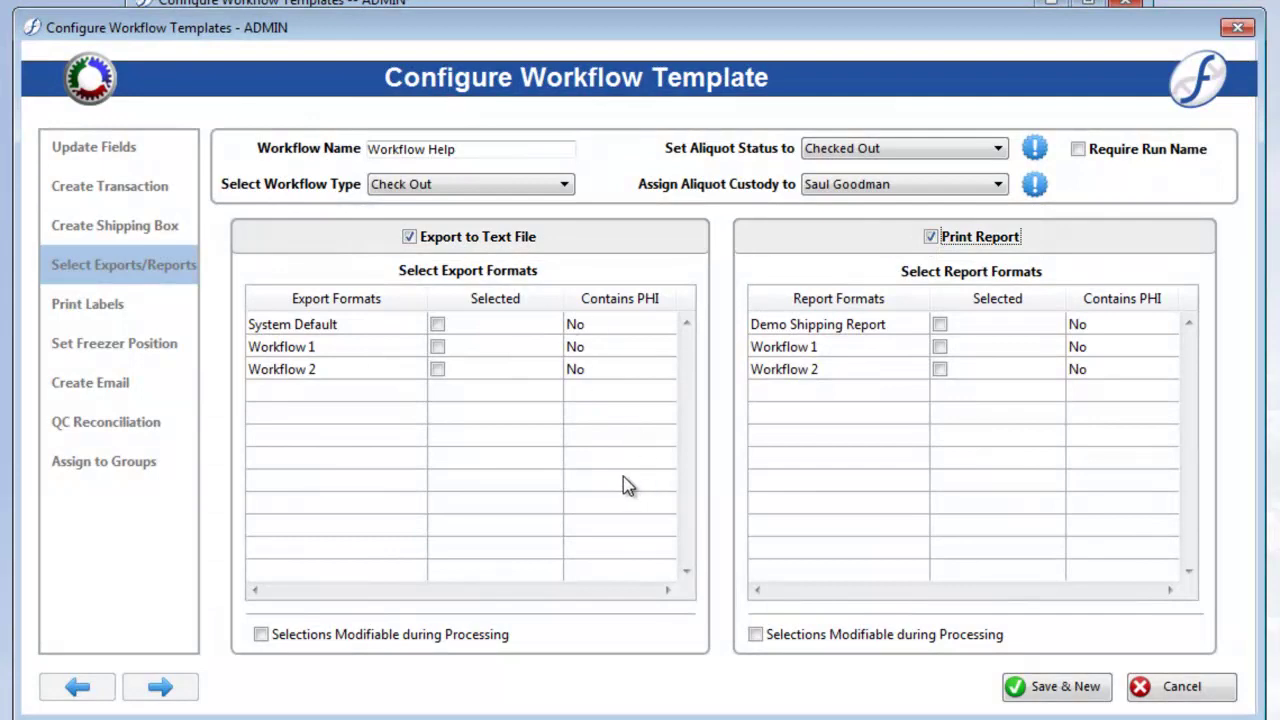
left_click(437, 347)
Step: Make the report selections modifiable during processing while leaving the export selections not modifiable
left_click(264, 637)
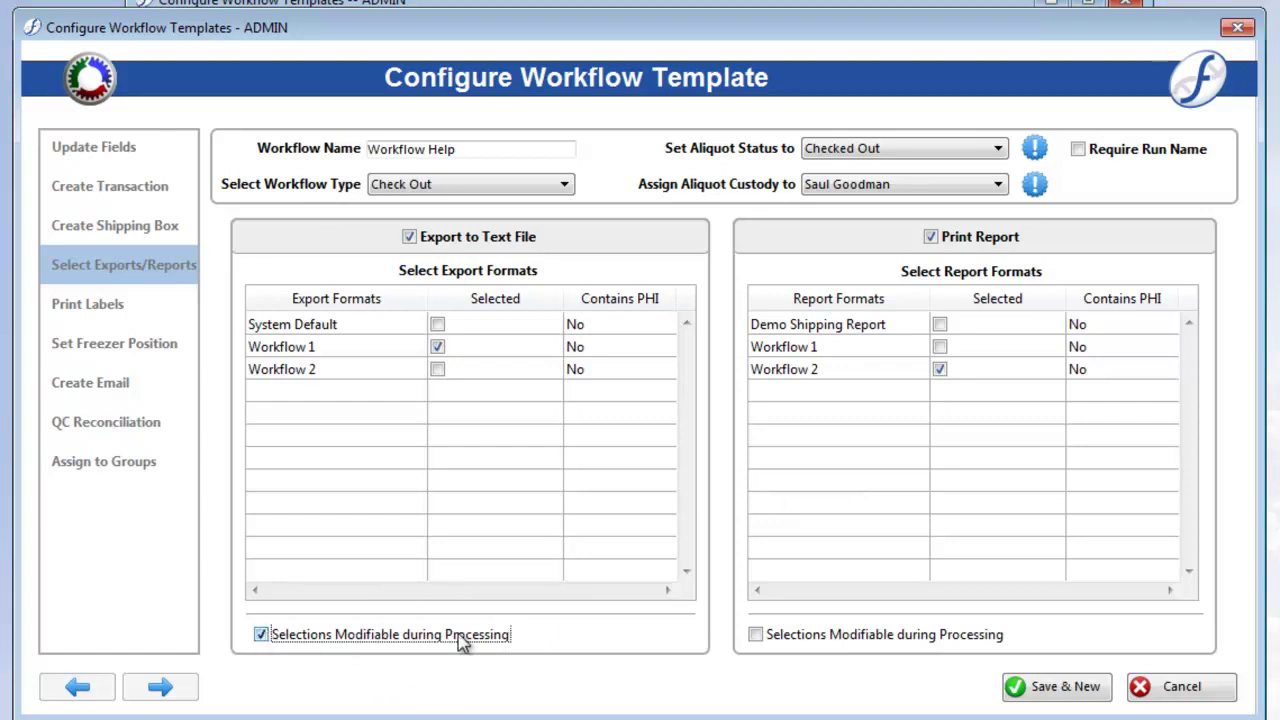
left_click(834, 636)
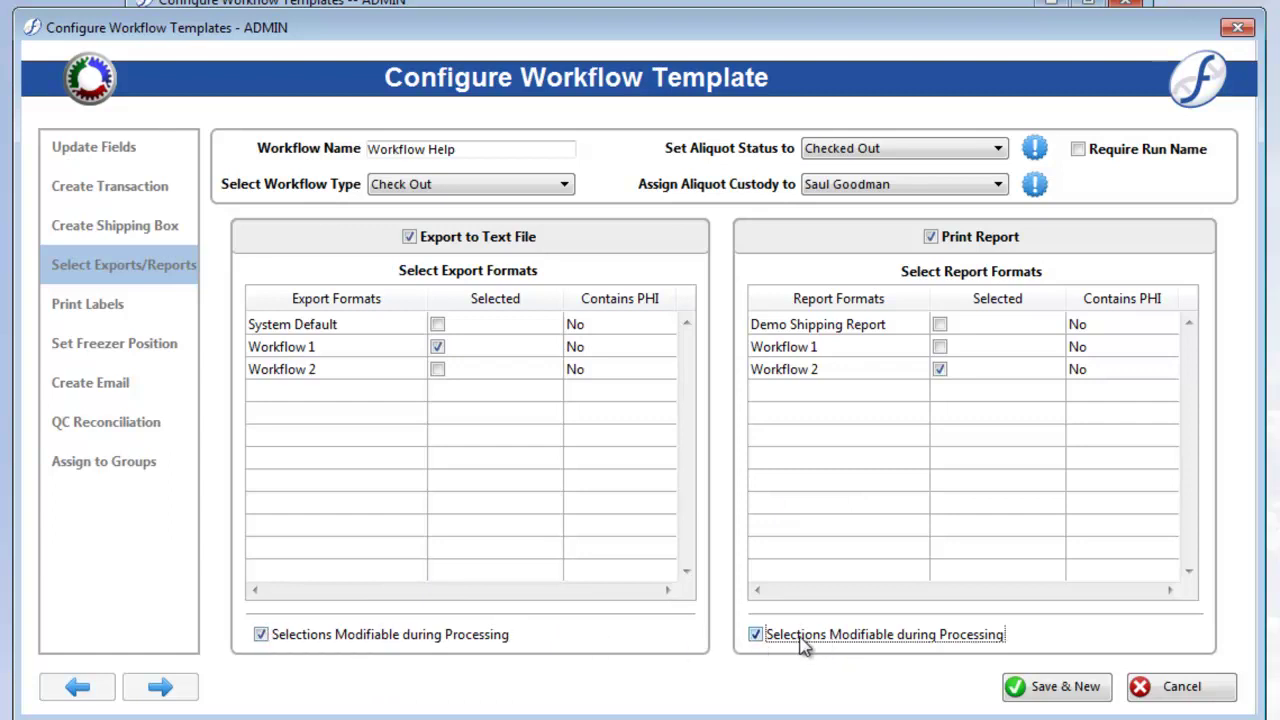
left_click(340, 640)
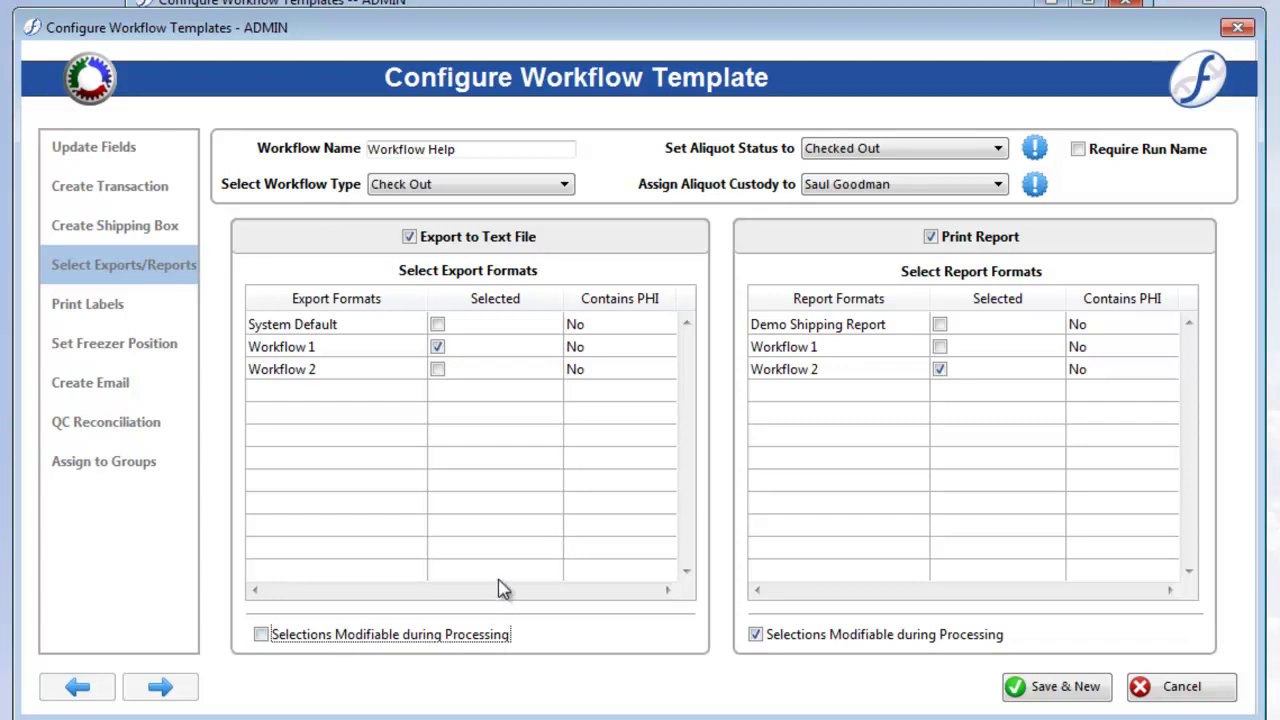
Step: Enable label printing with label format settings modifiable during processing, and view the available printers without choosing one
left_click(118, 306)
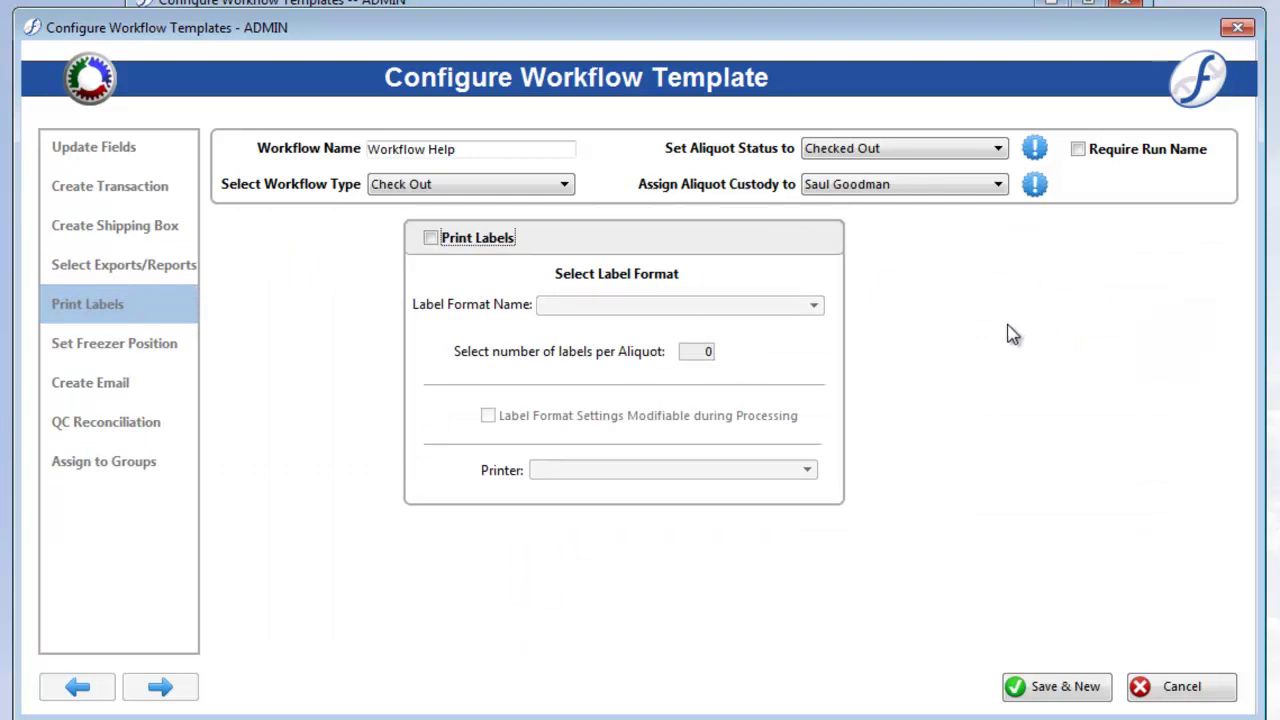
left_click(438, 240)
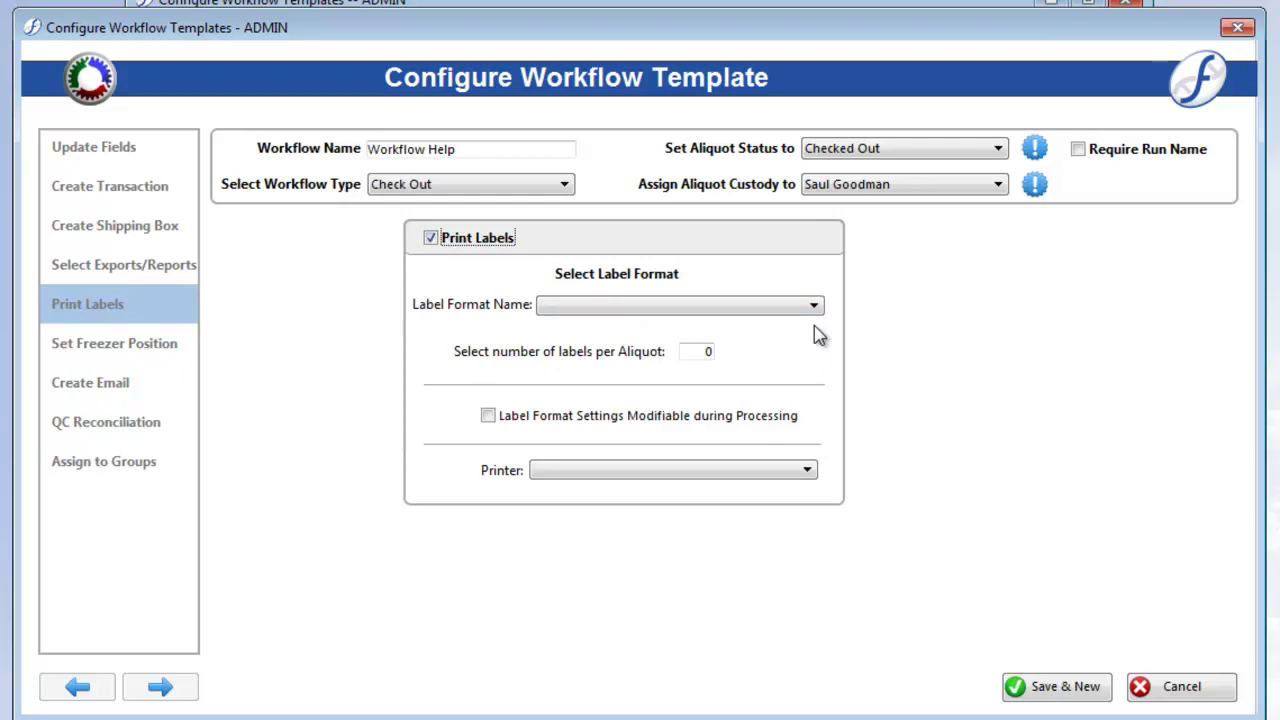
left_click(527, 416)
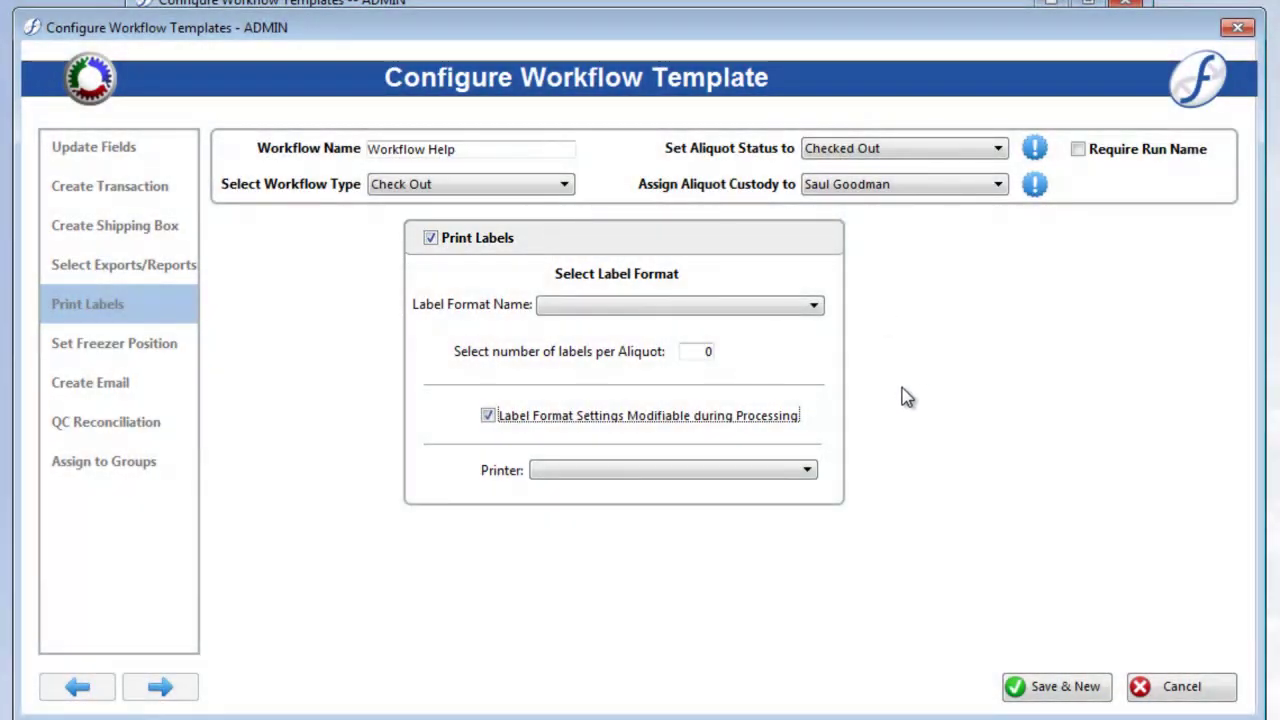
left_click(697, 466)
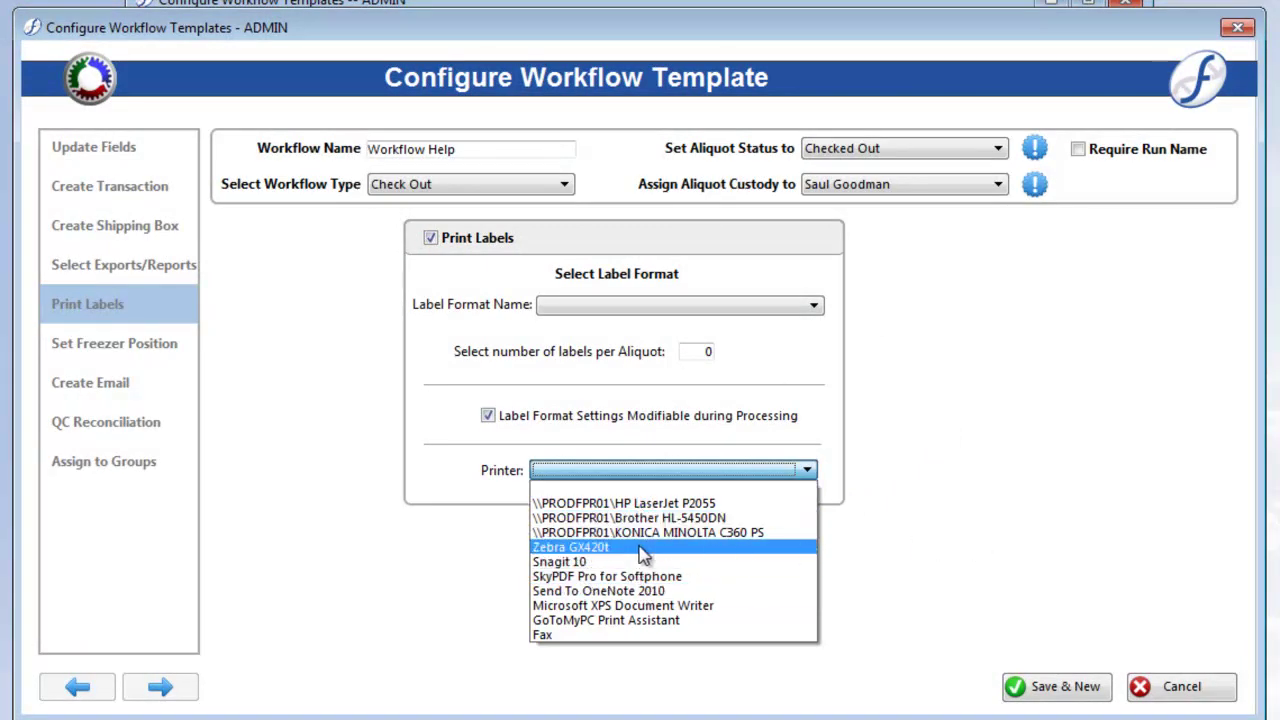
left_click(917, 575)
Step: Set the label format to Workflow 1 with 1 label per aliquot
left_click(750, 308)
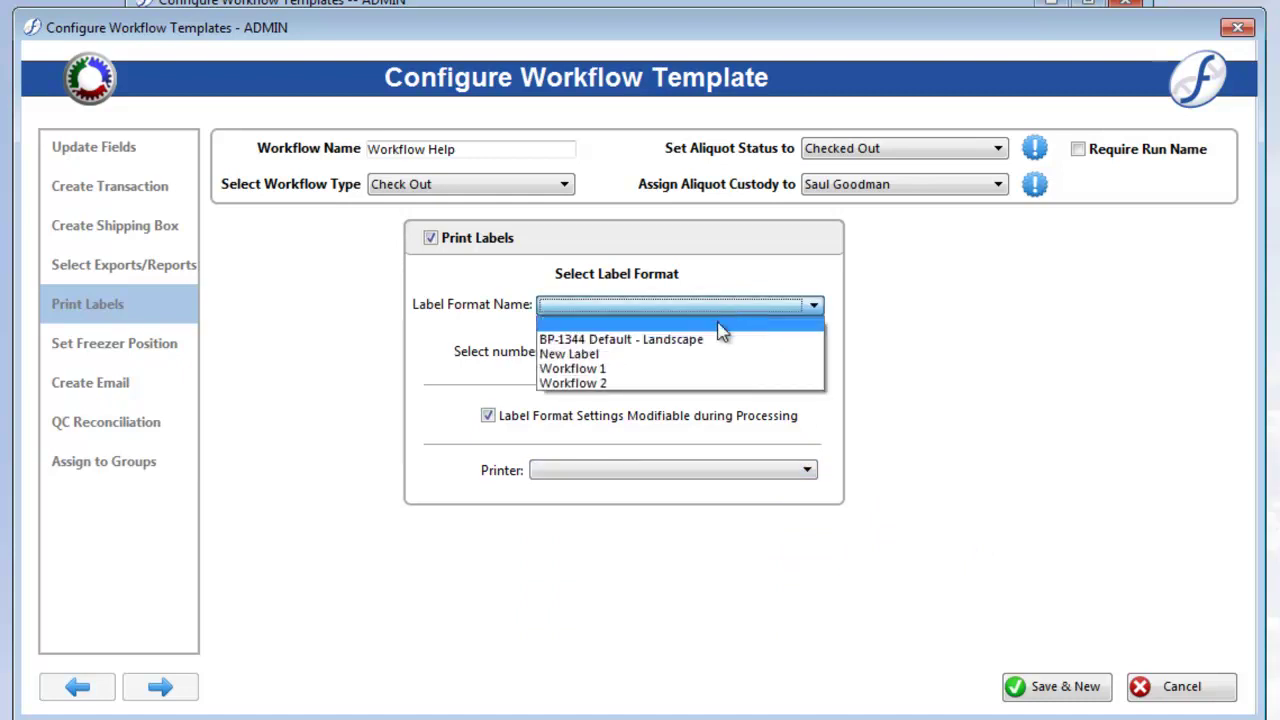
left_click(640, 369)
left_click(700, 351)
type("1")
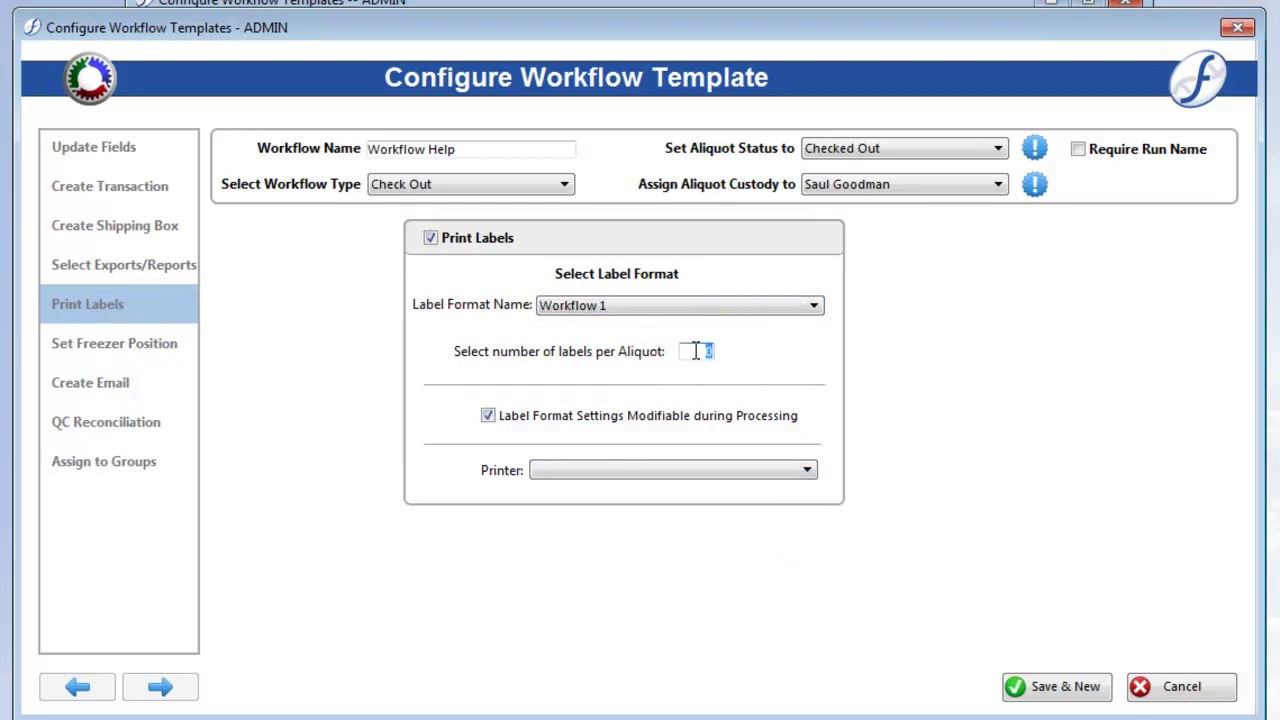
Step: Examine the freezer position options with the workflow type switched to Check In
left_click(163, 345)
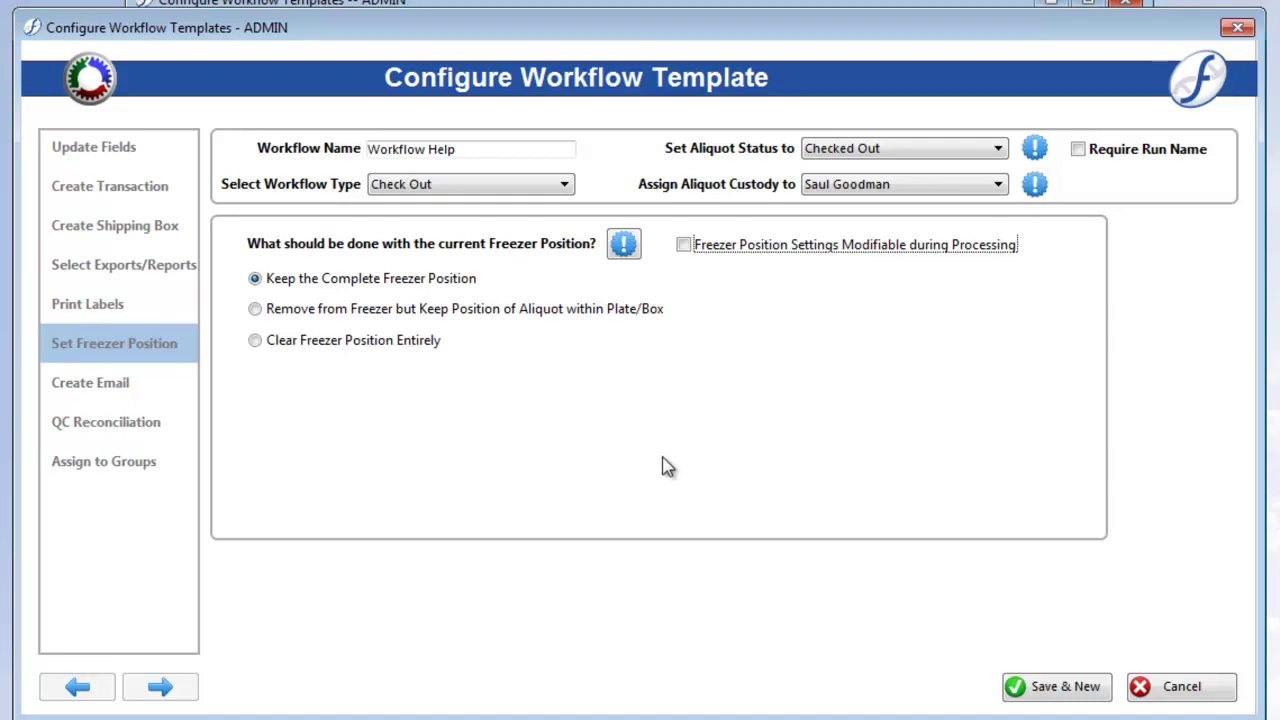
left_click(530, 183)
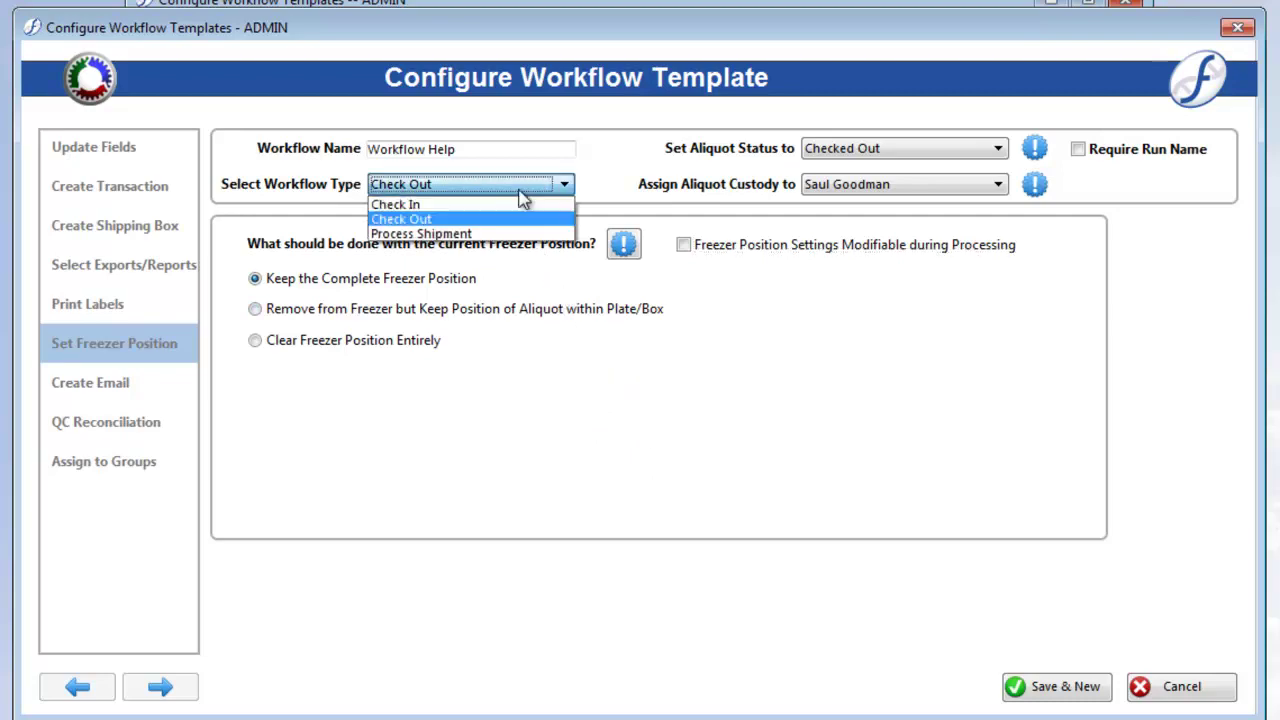
left_click(466, 205)
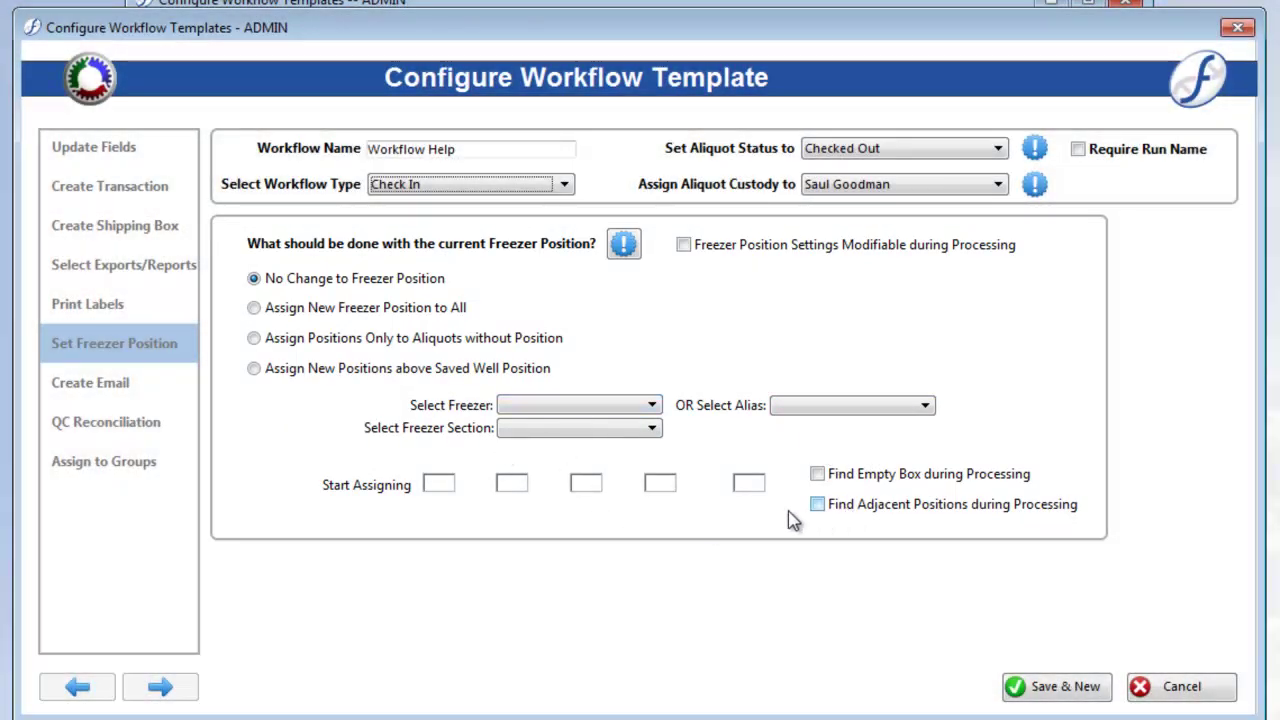
key("Tab")
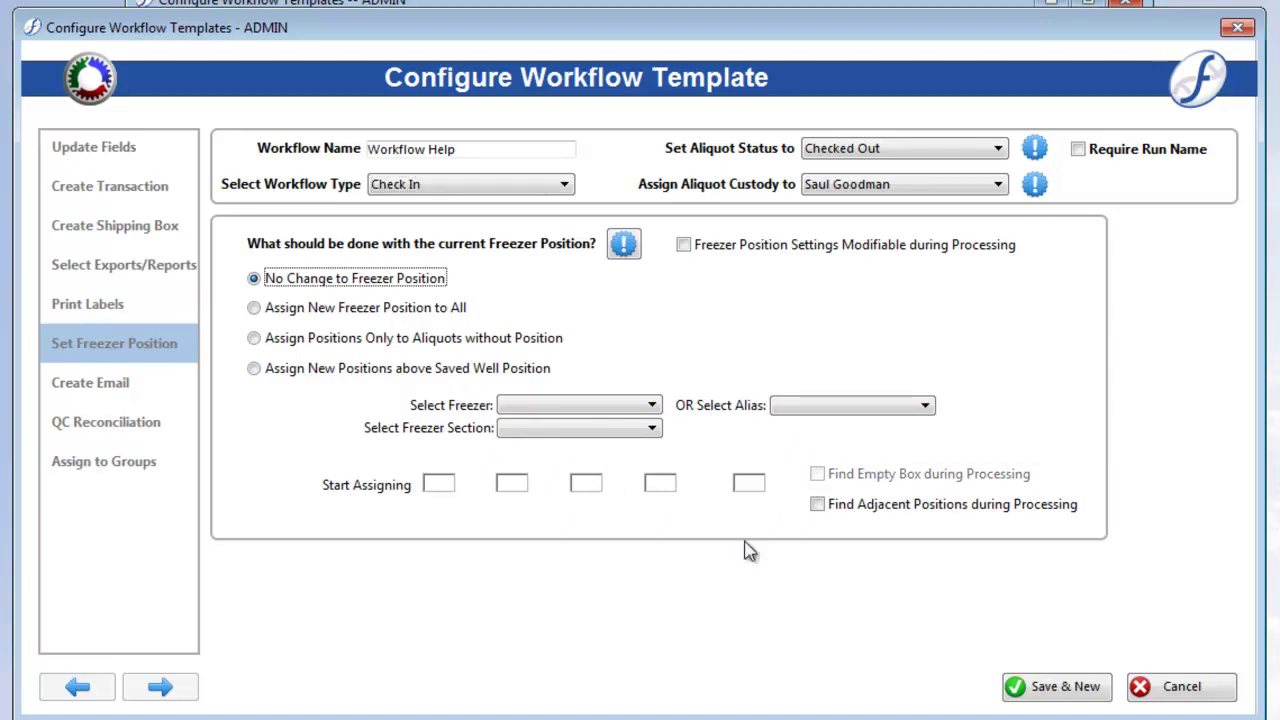
Step: Return the workflow type to Check Out and make its freezer position settings modifiable during processing
left_click(500, 186)
left_click(480, 214)
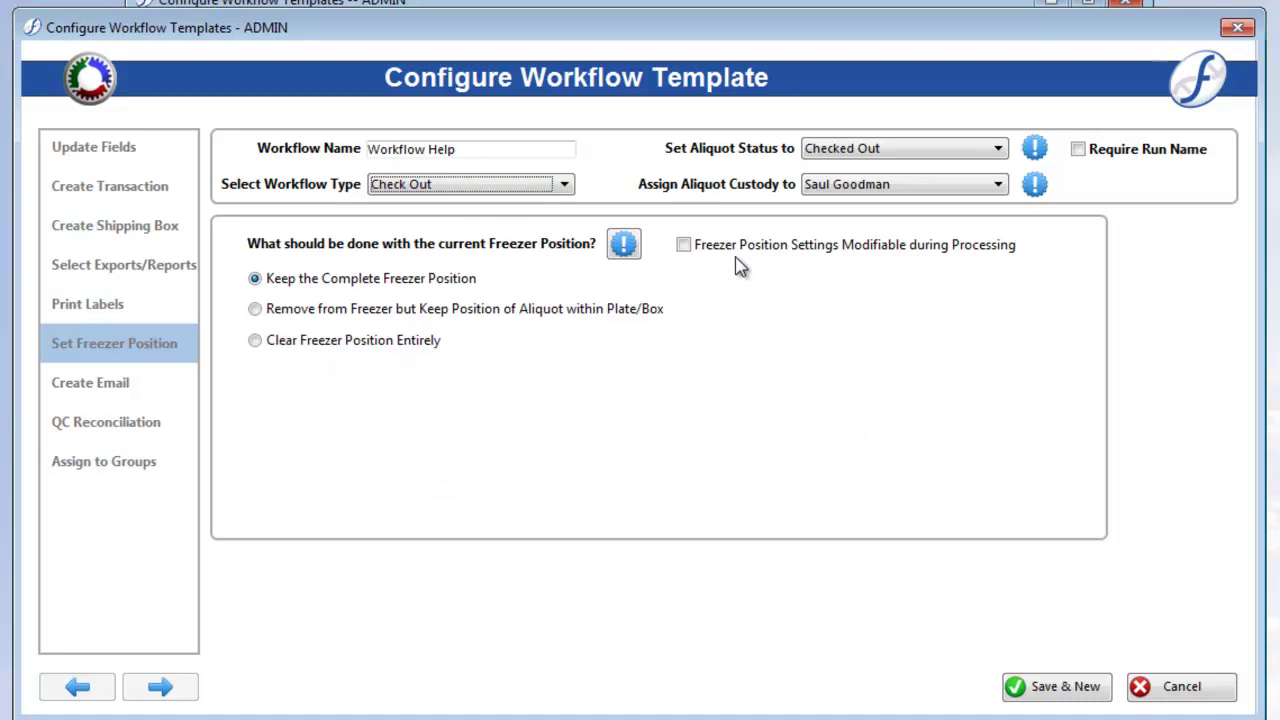
left_click(699, 247)
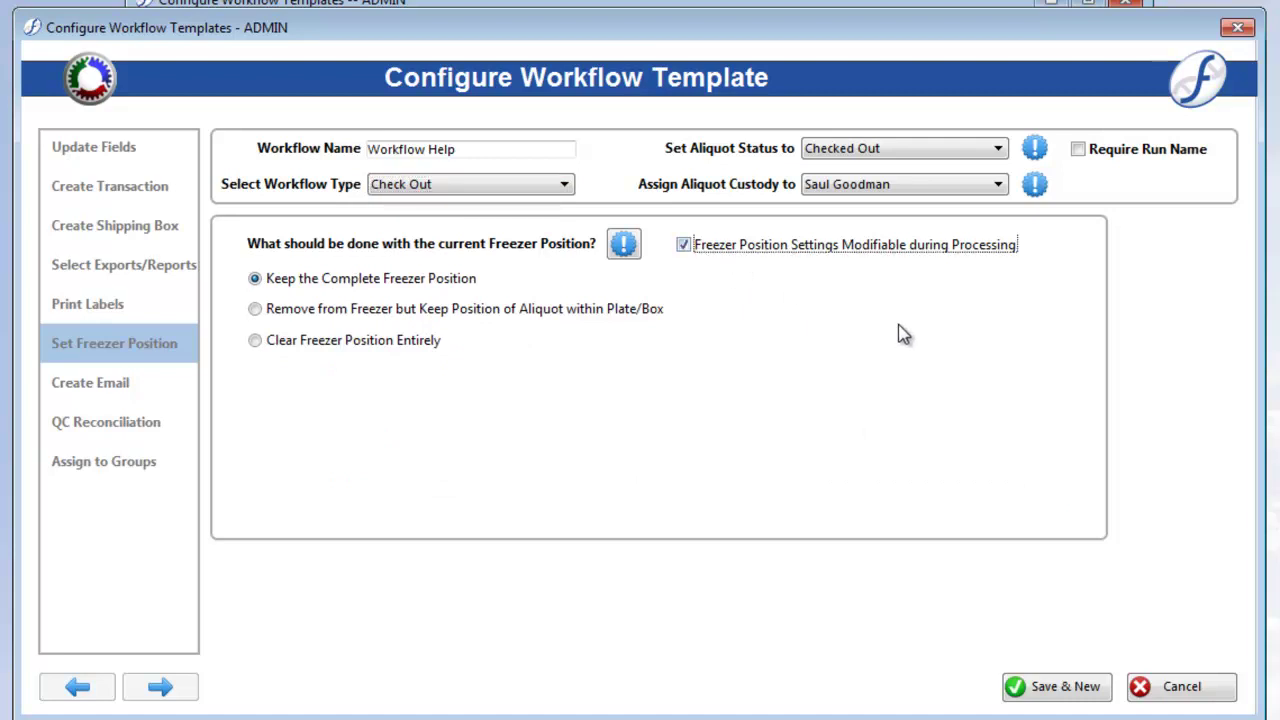
Step: Enable email creation for the workflow and add a new email
left_click(44, 385)
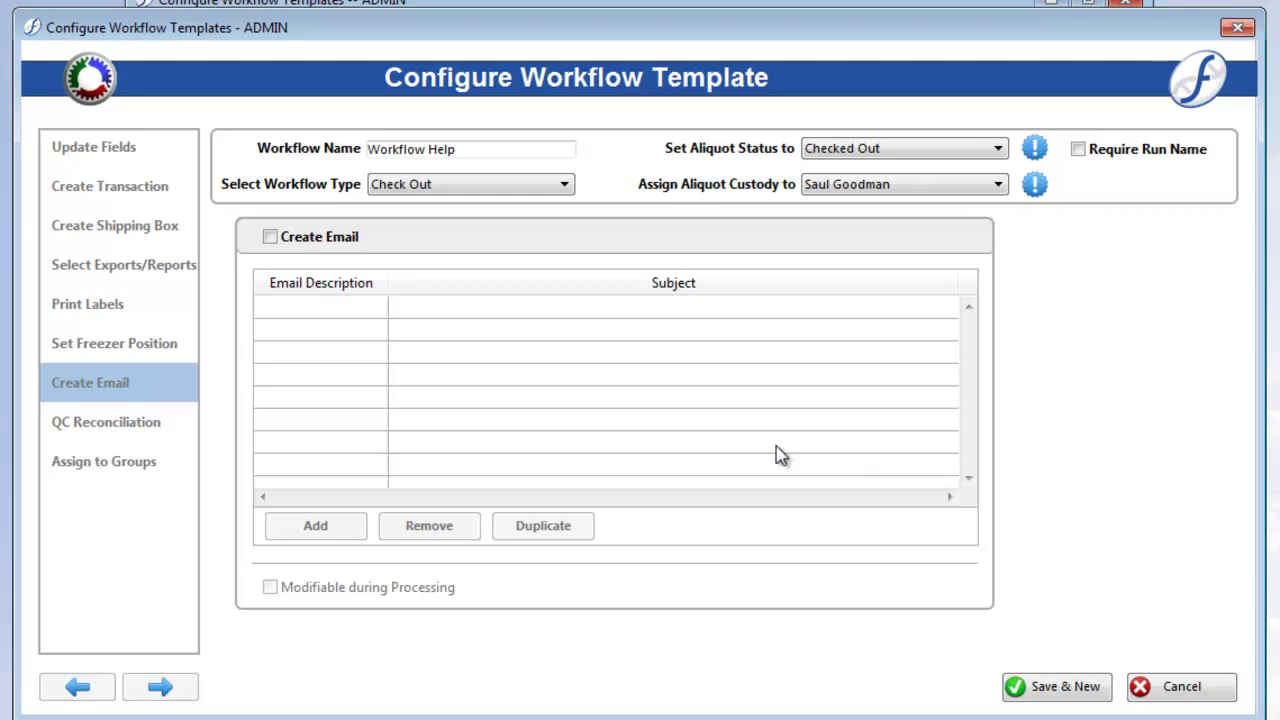
left_click(275, 237)
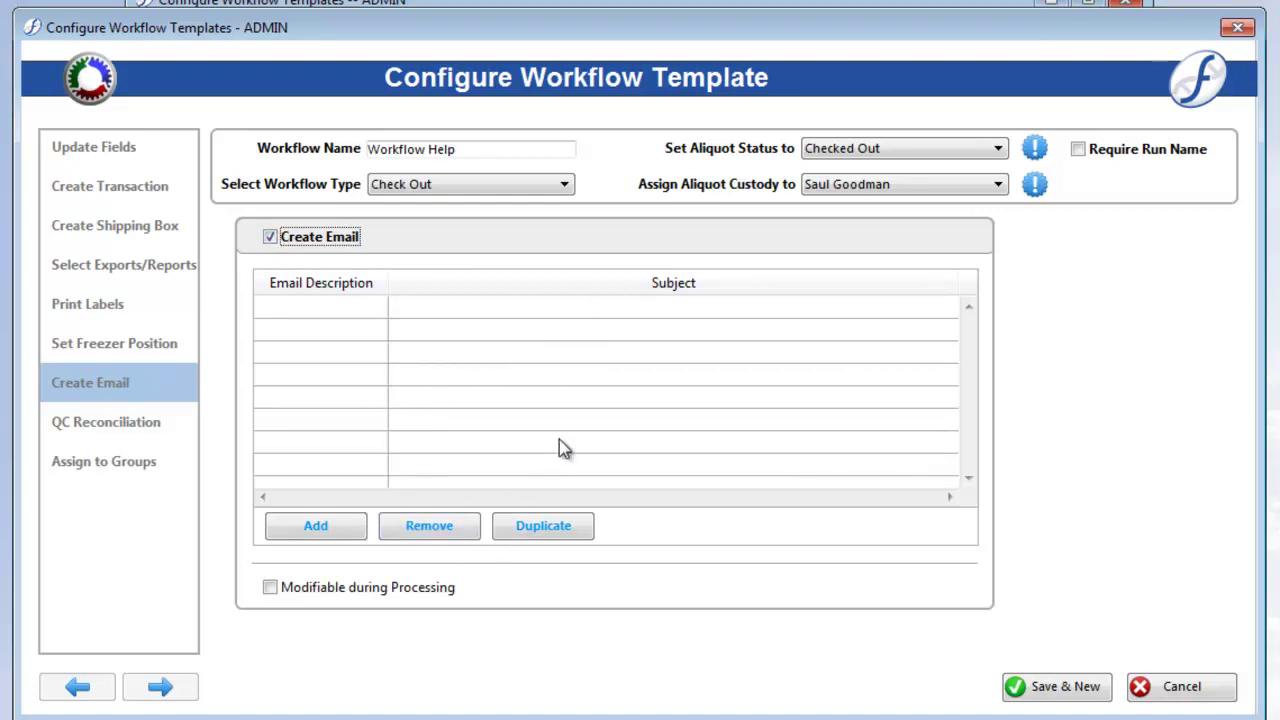
left_click(318, 527)
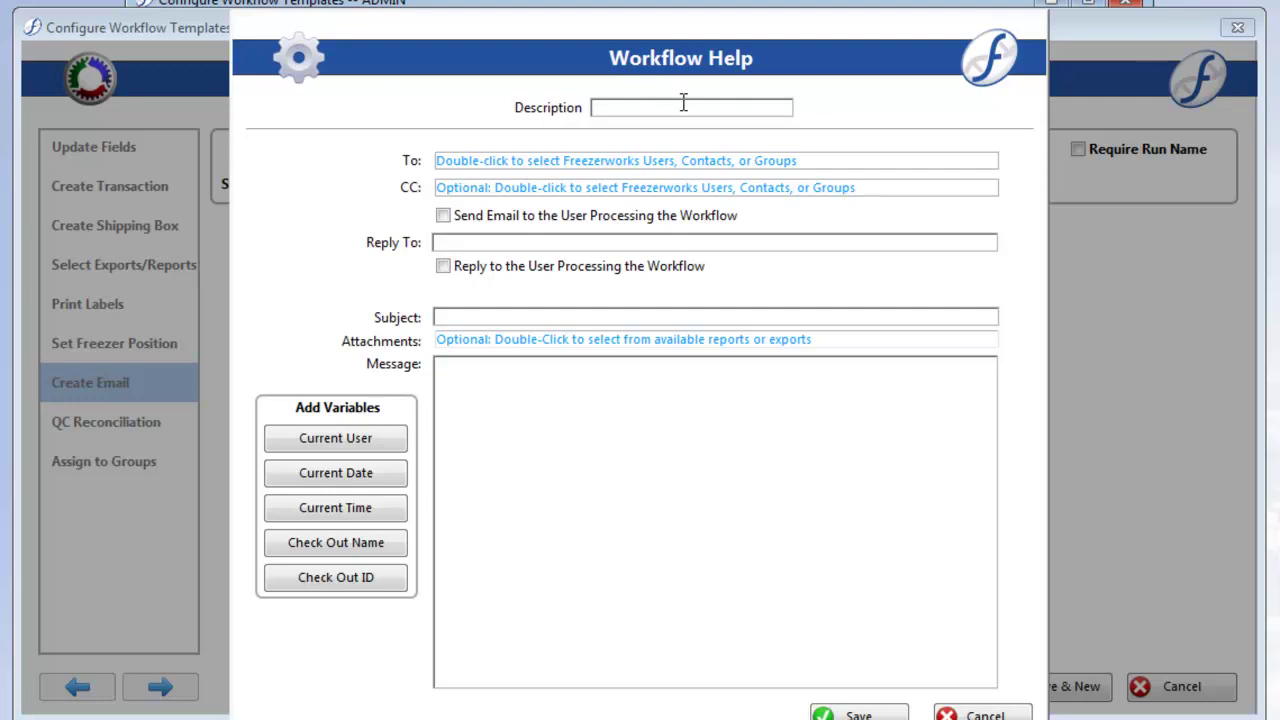
Step: Examine the users, groups and external contacts available as To recipients, and close the recipient selection without adding any
double_click(544, 161)
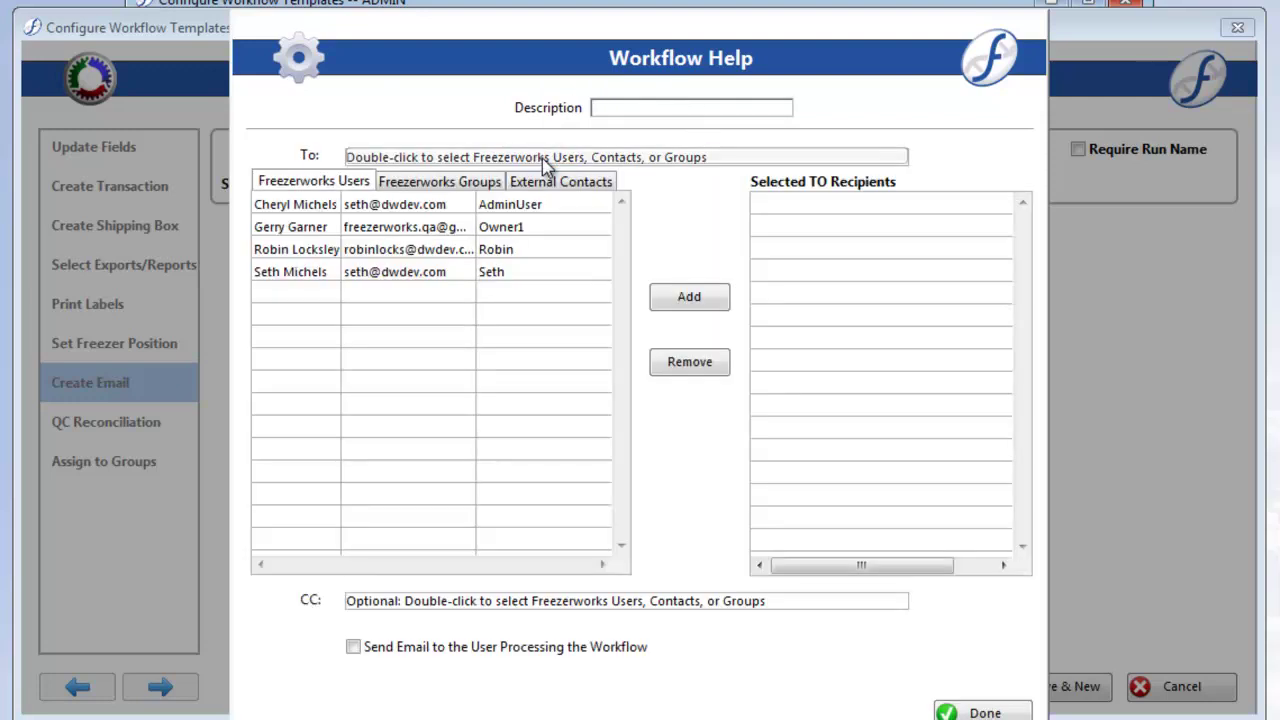
left_click(447, 188)
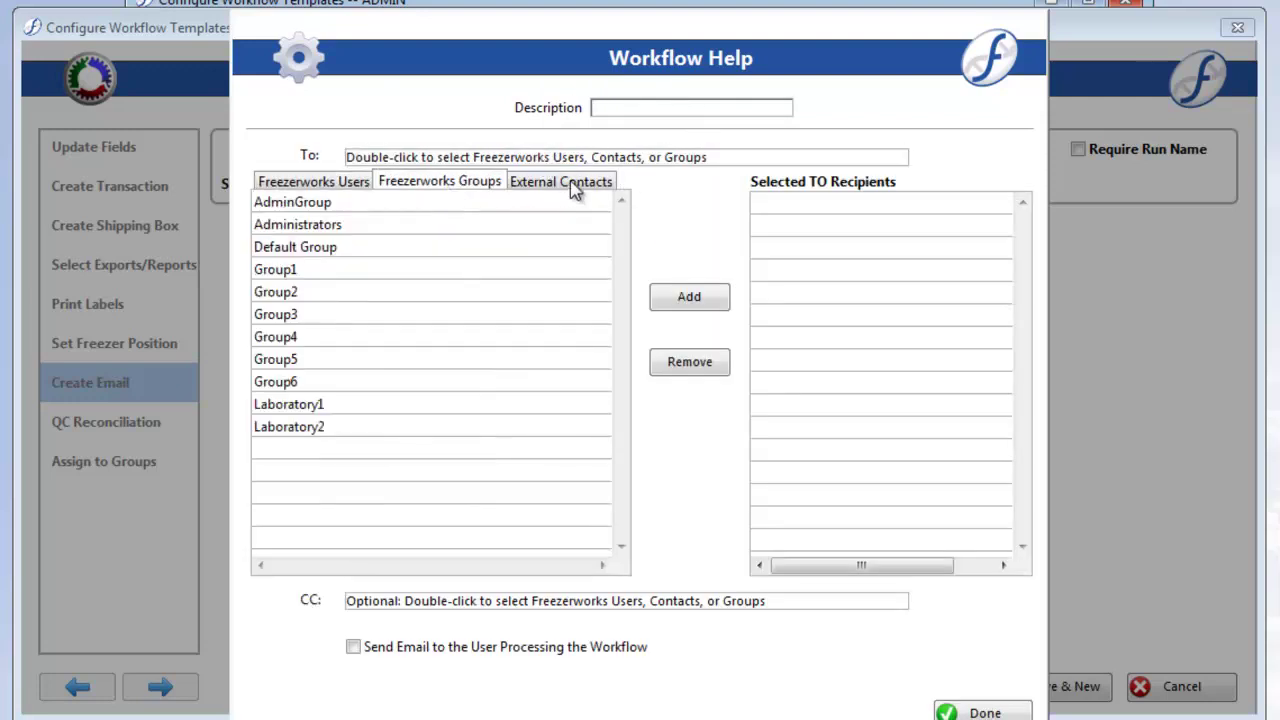
left_click(574, 185)
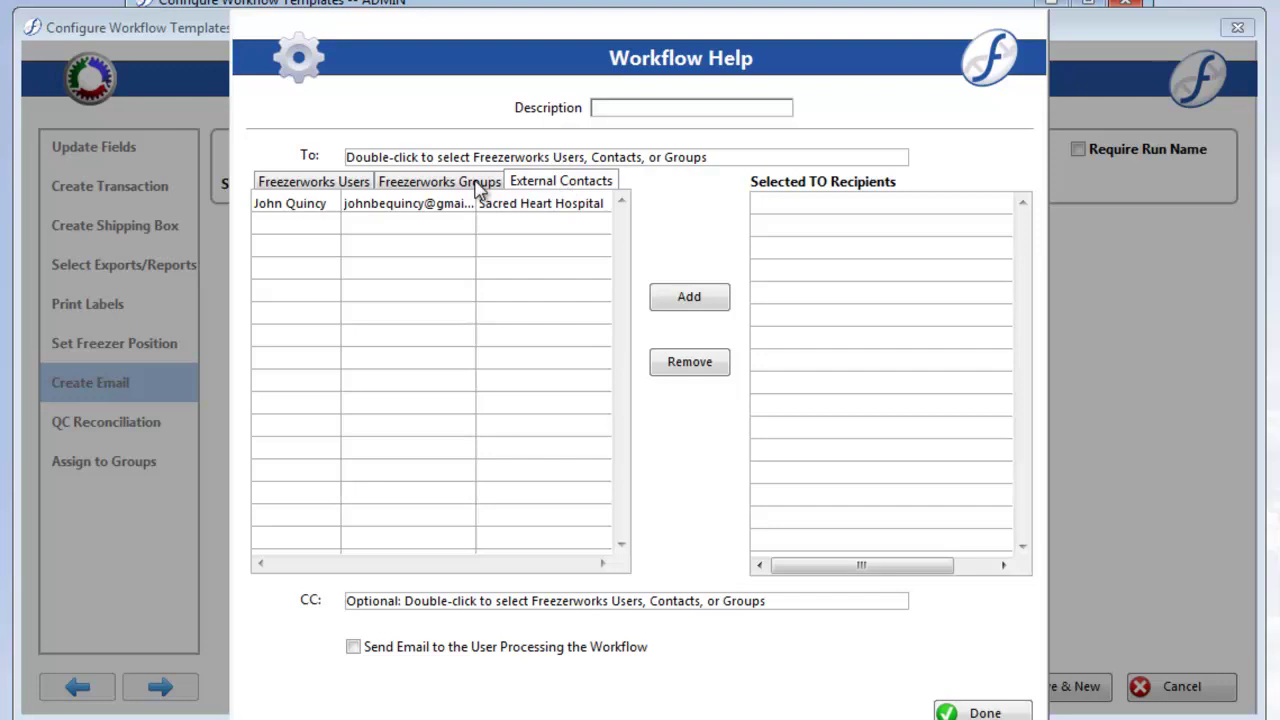
left_click(477, 189)
left_click(321, 181)
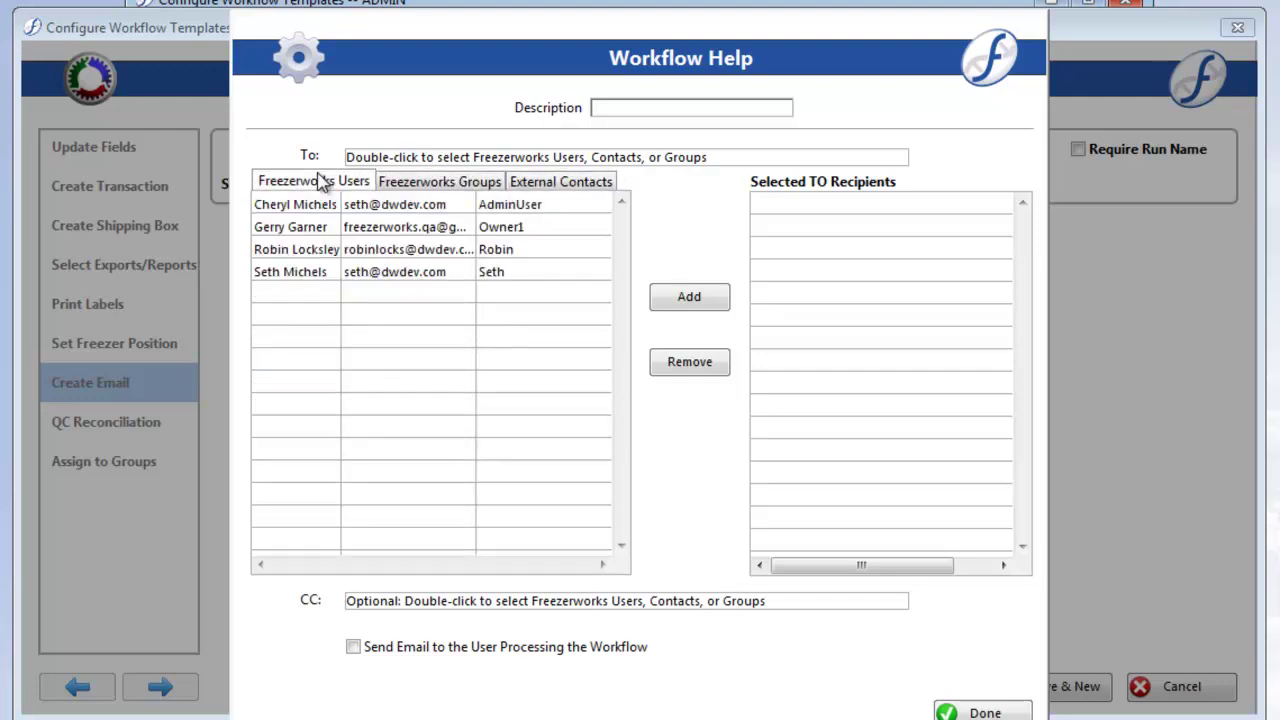
left_click(440, 181)
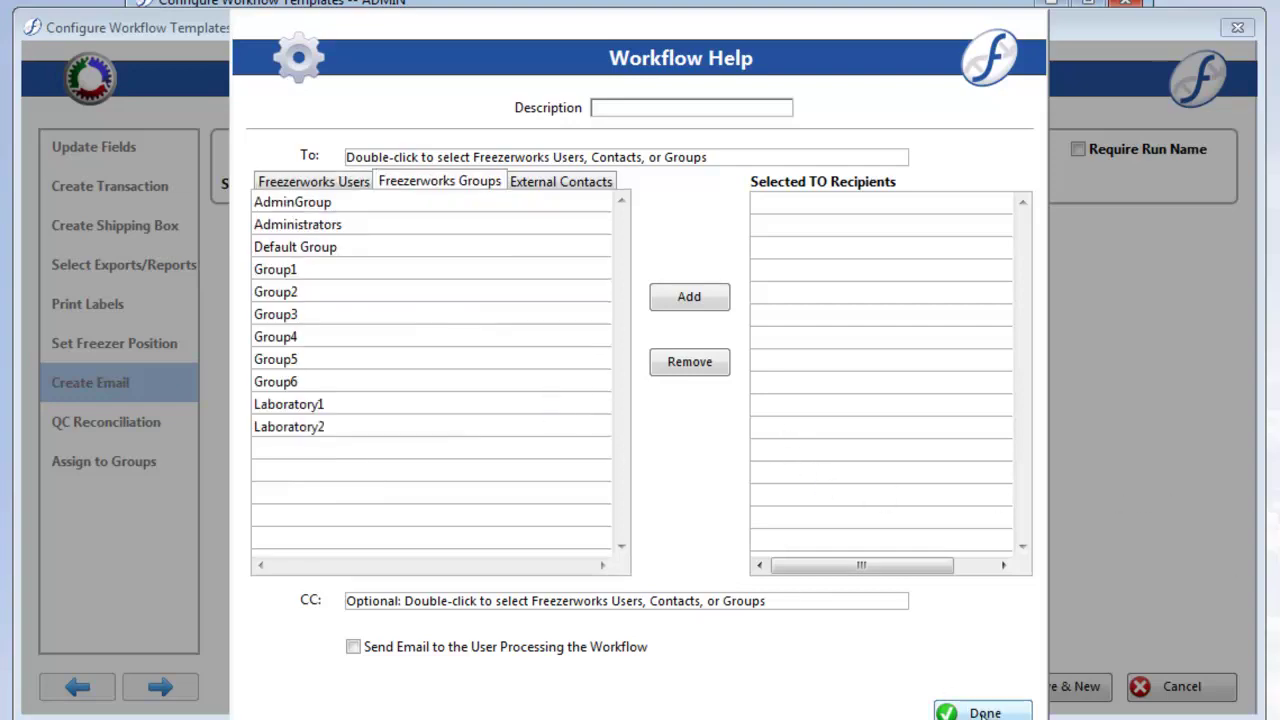
left_click(985, 713)
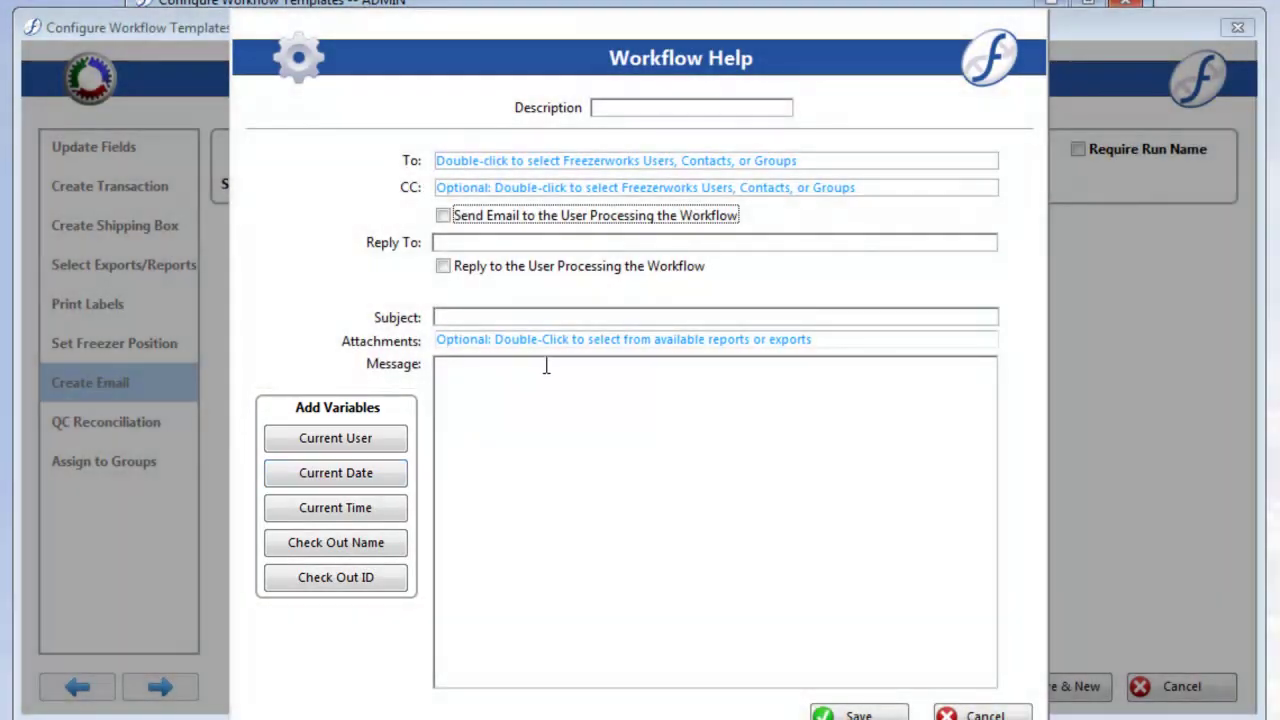
Step: Build the email subject from the current user and current date variables
left_click(504, 318)
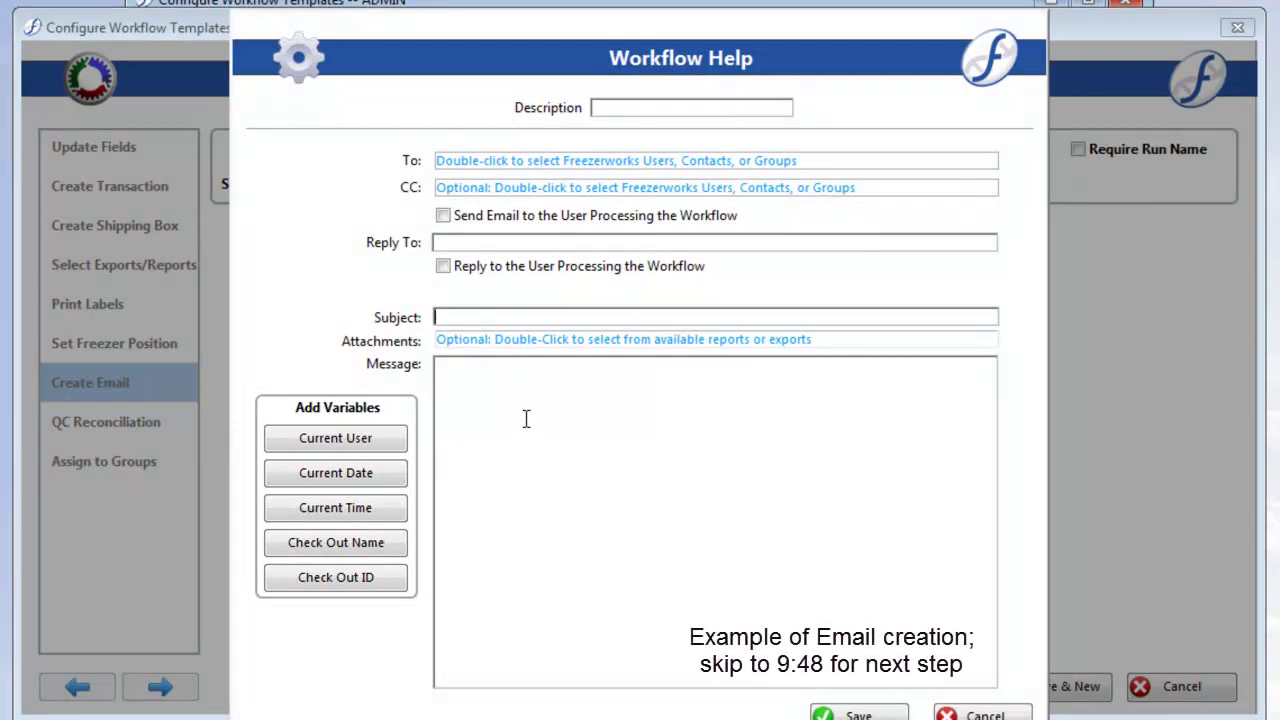
left_click(384, 436)
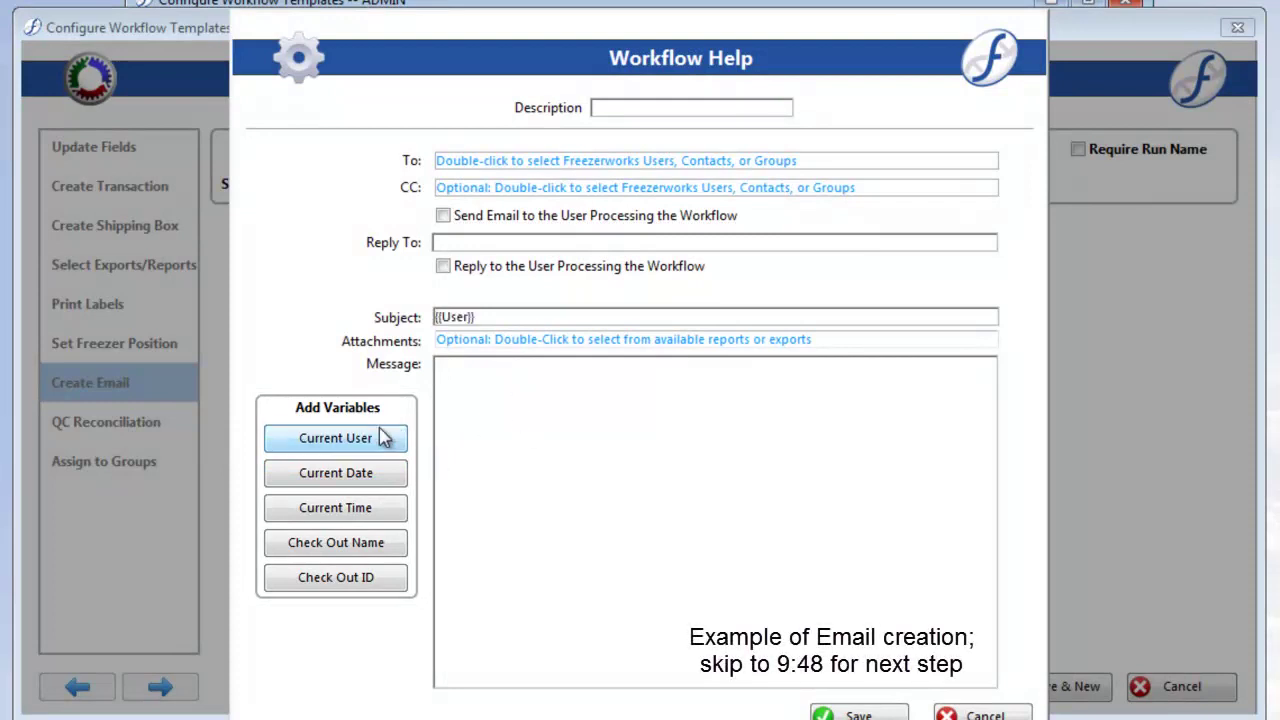
left_click(362, 478)
left_click(800, 458)
Step: Describe the email as "New Email" and add the last listed Freezerworks user as its To recipient
left_click(681, 104)
type("New Email")
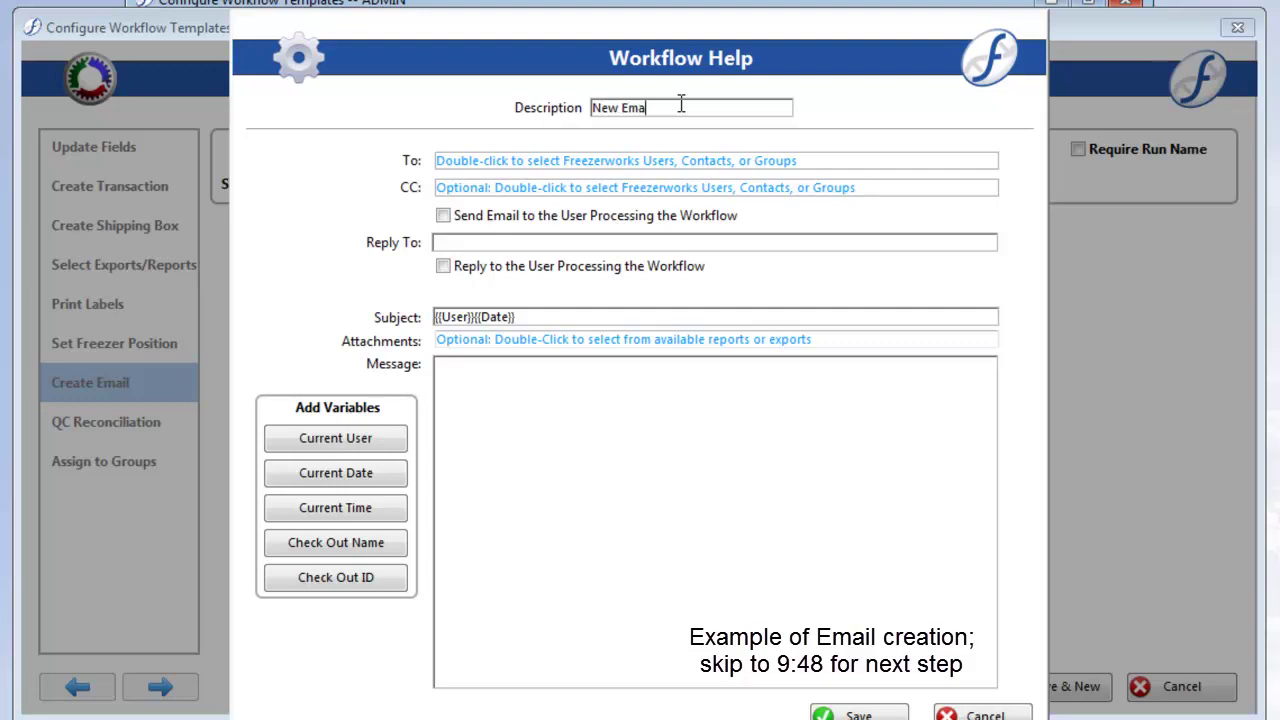
double_click(688, 160)
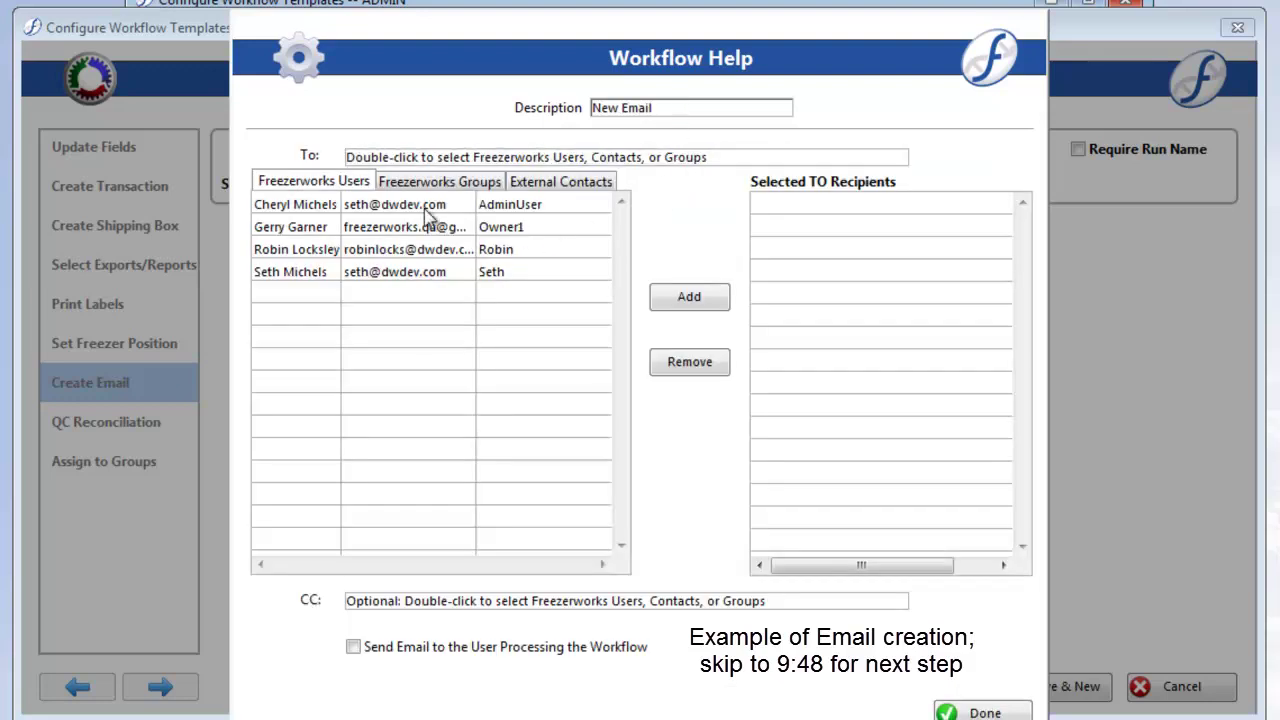
double_click(417, 274)
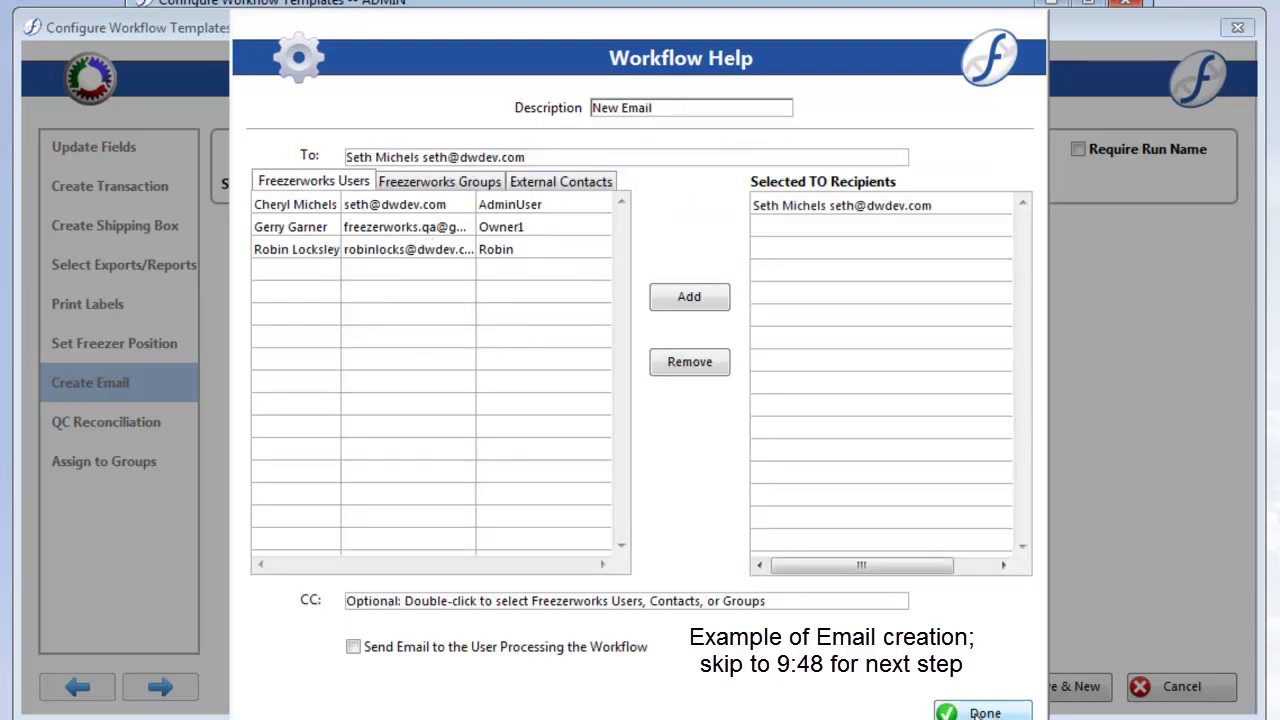
left_click(980, 712)
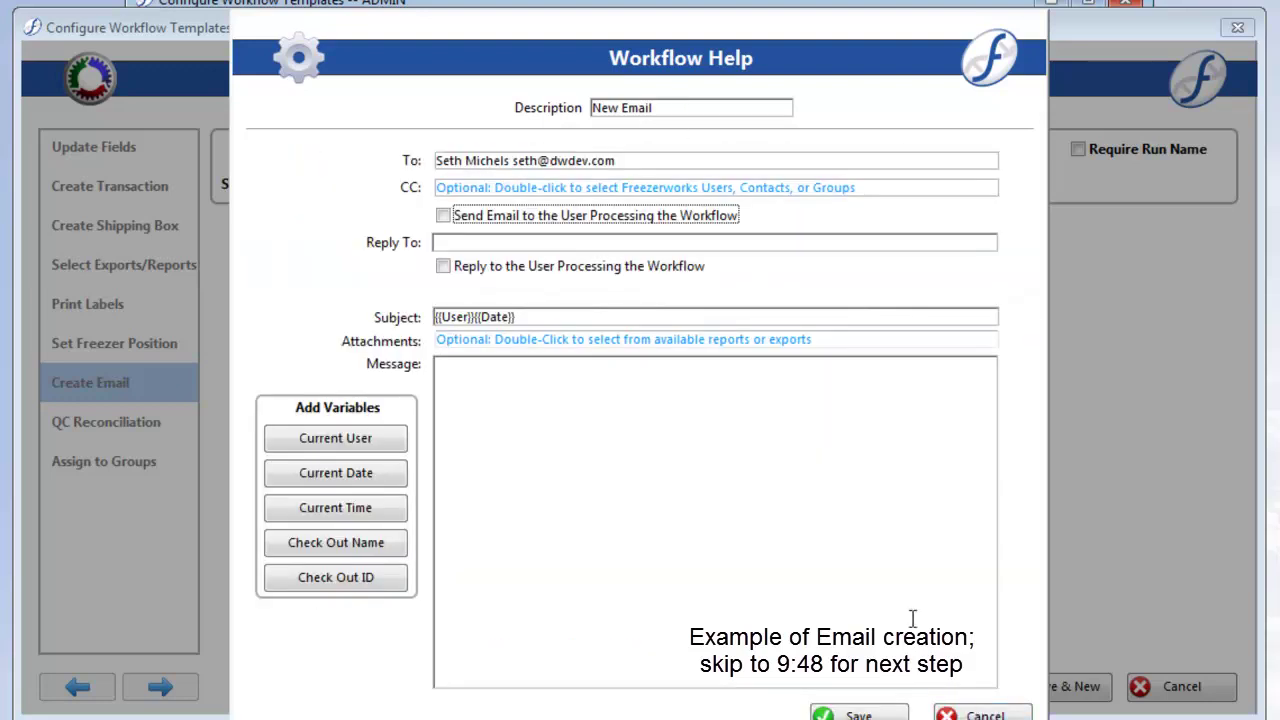
Step: Direct replies to the user processing the workflow and enter the message "This is for training."
left_click(443, 267)
left_click(496, 386)
type("This is for t")
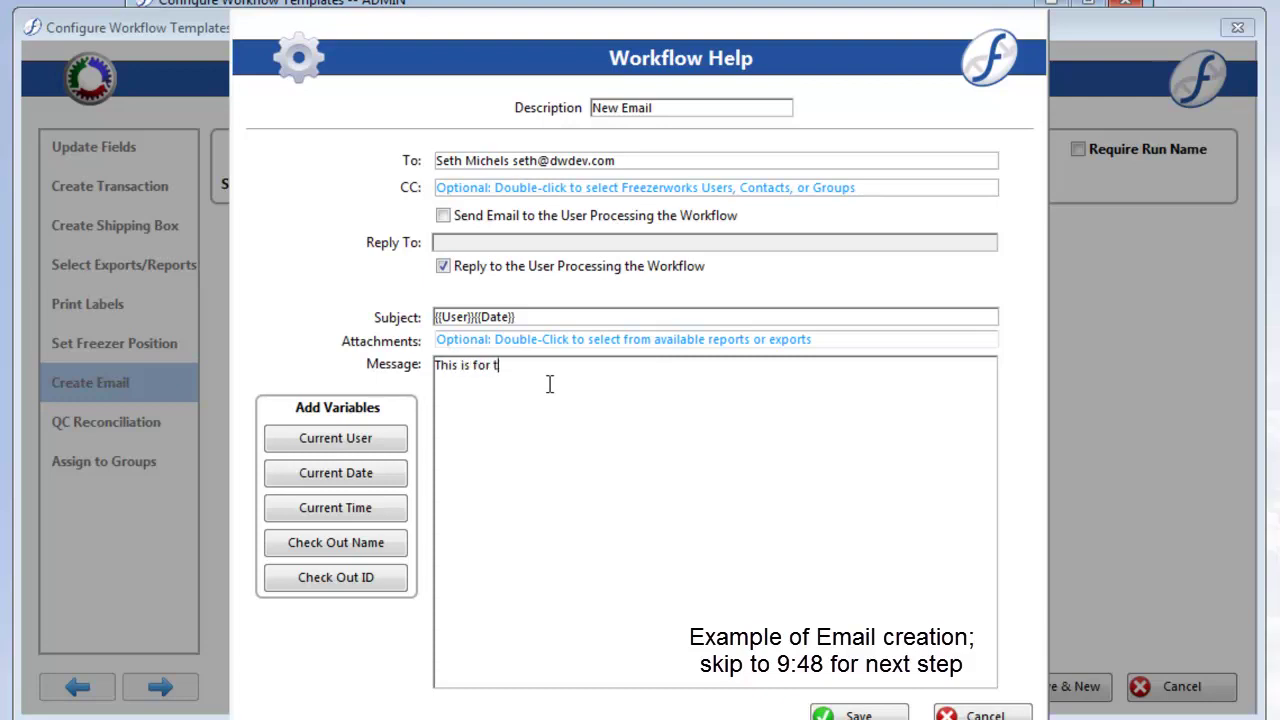
type("raining.,")
key("BackSpace")
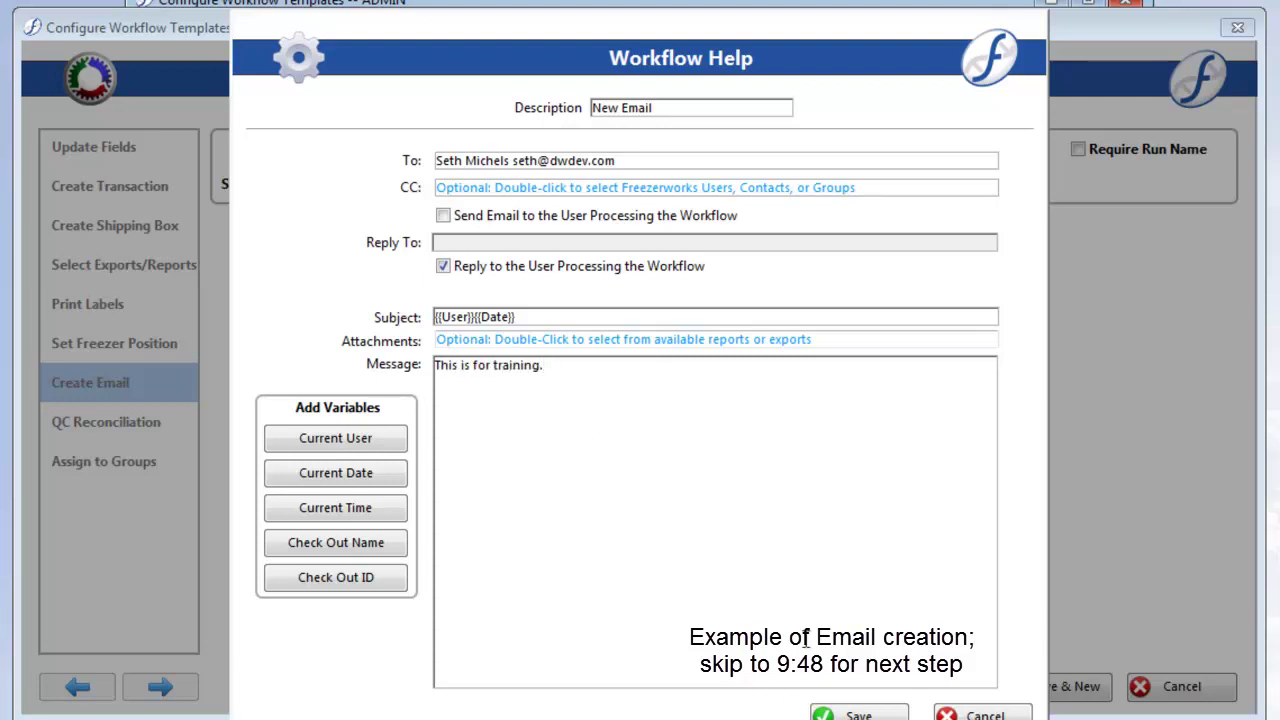
Step: Save the email with Workflow 1 and Workflow 2 attached, and make the workflow's email settings modifiable during processing
double_click(617, 345)
left_click(438, 249)
left_click(843, 272)
left_click(972, 710)
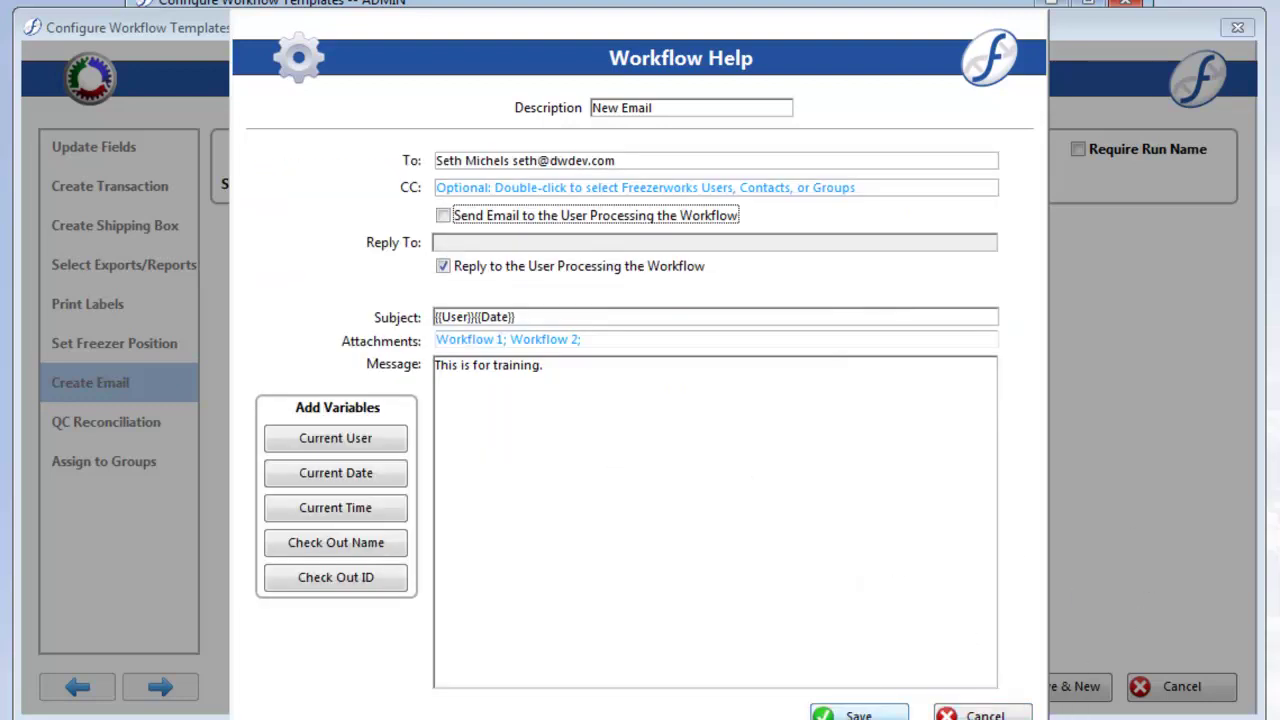
left_click(859, 714)
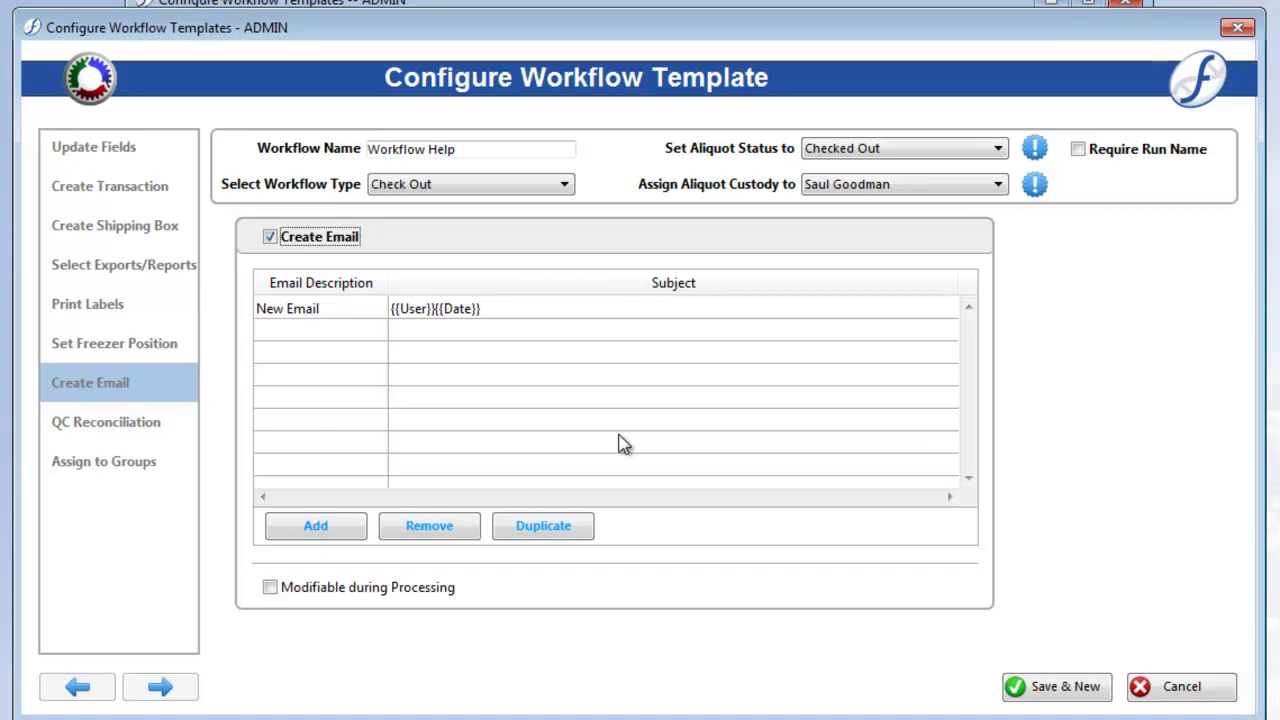
left_click(295, 591)
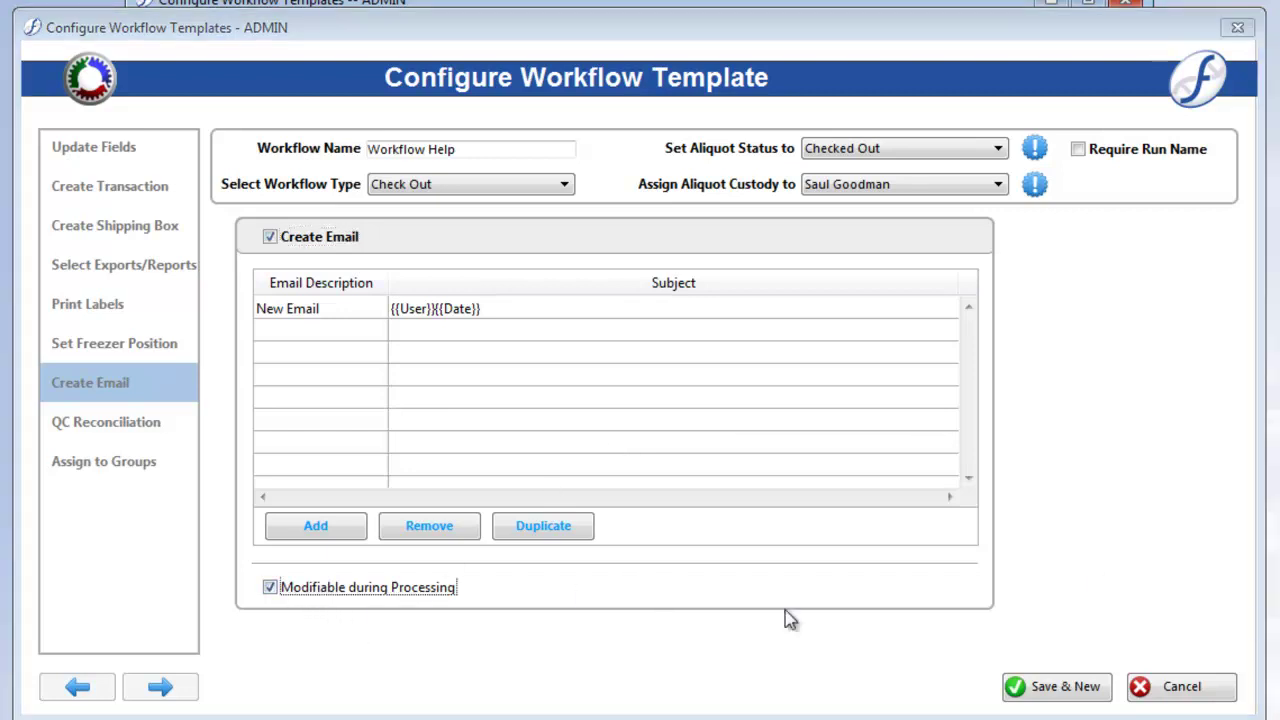
Step: Require a QC check to reconcile the workflow, with Unique Aliquot ID as the field to scan
left_click(134, 427)
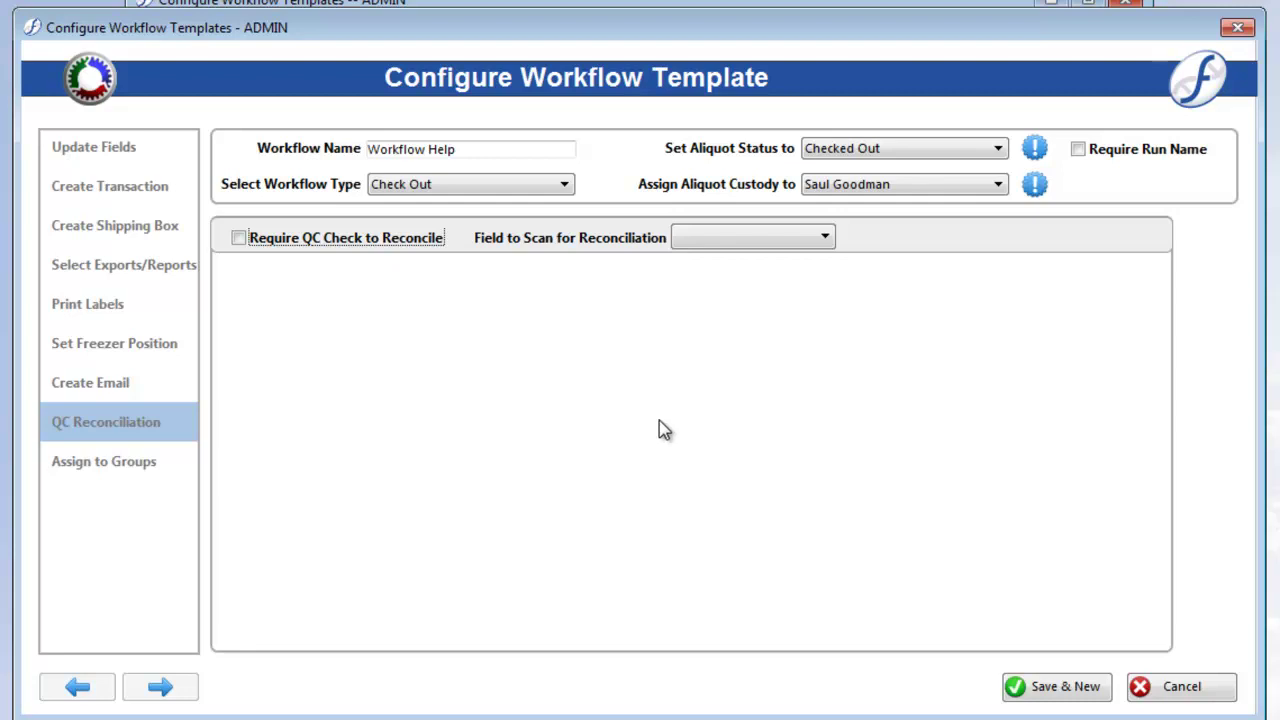
left_click(240, 240)
left_click(752, 240)
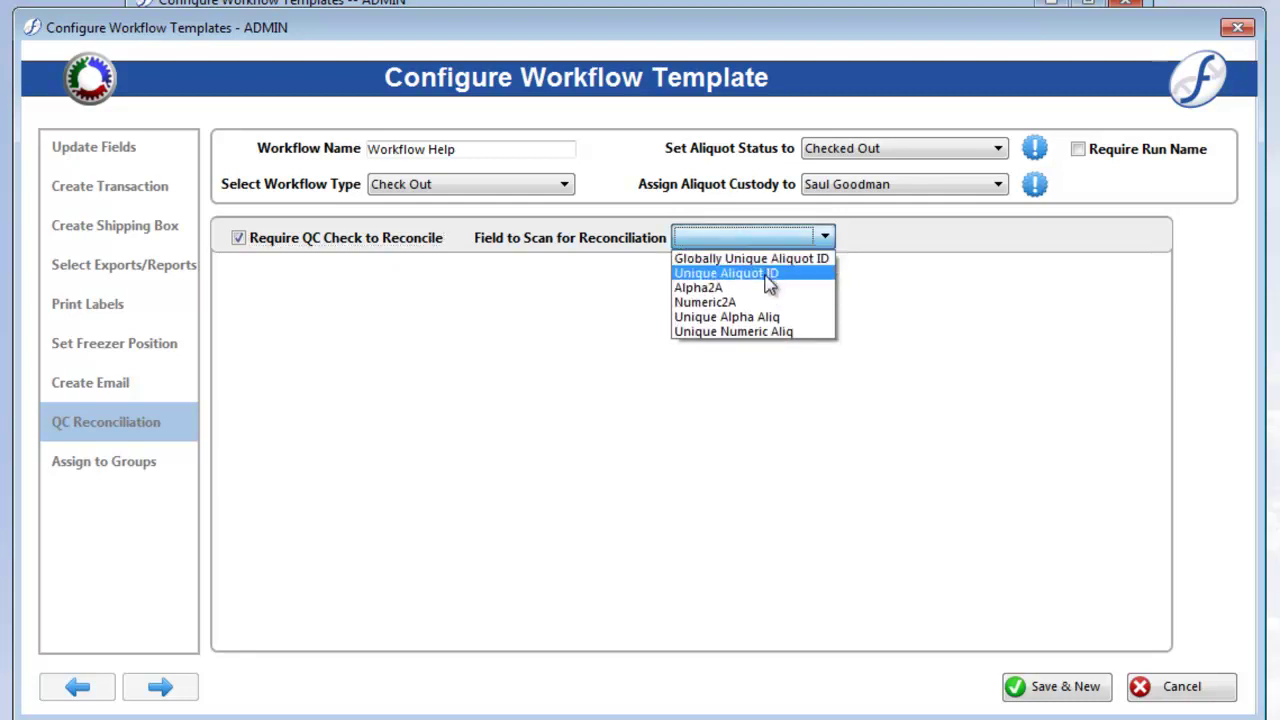
left_click(768, 275)
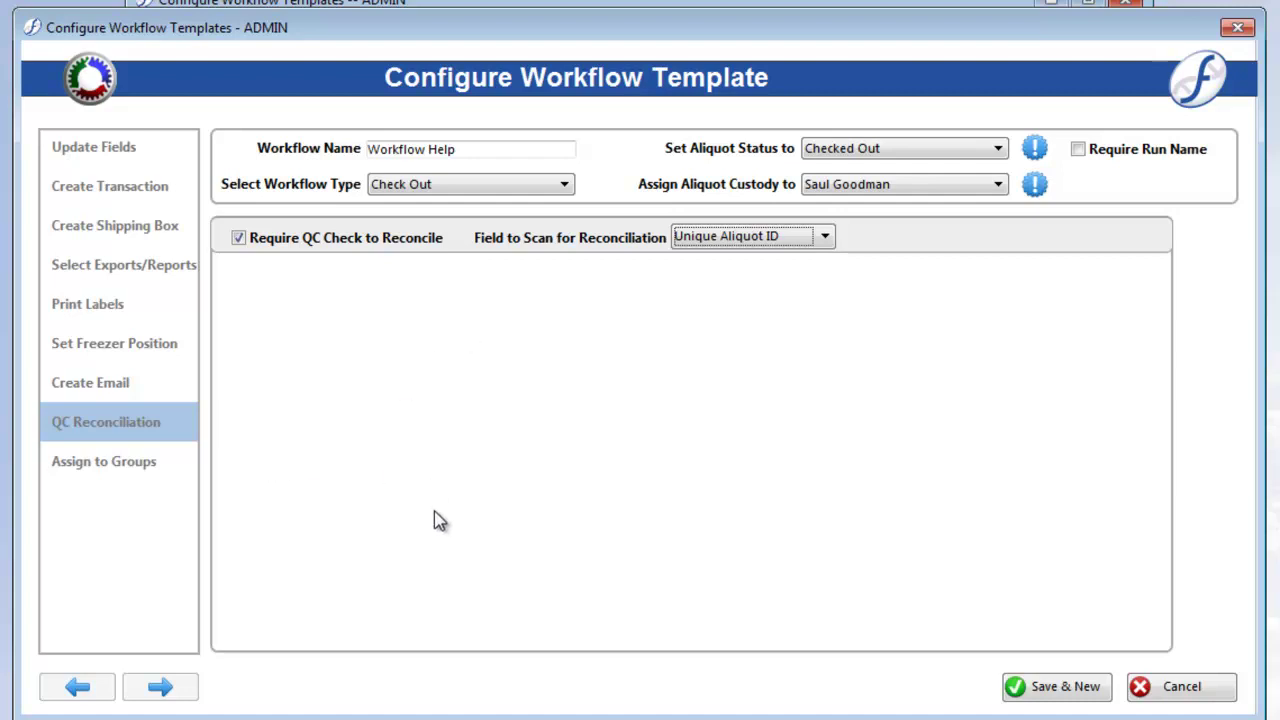
Step: Allow Group1, Laboratory1, Administrators and AdminGroup to use the workflow template, and save it ready for a new one
left_click(127, 468)
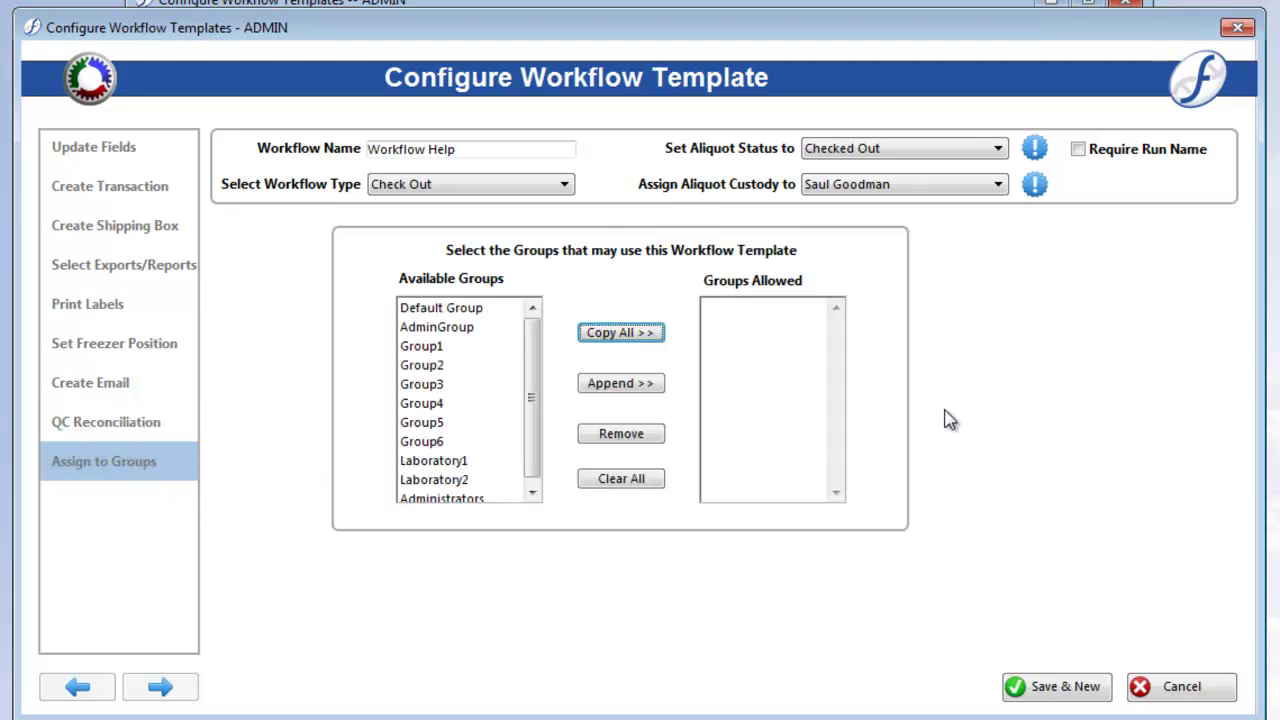
left_click(463, 310)
left_click(466, 348)
left_click(594, 381)
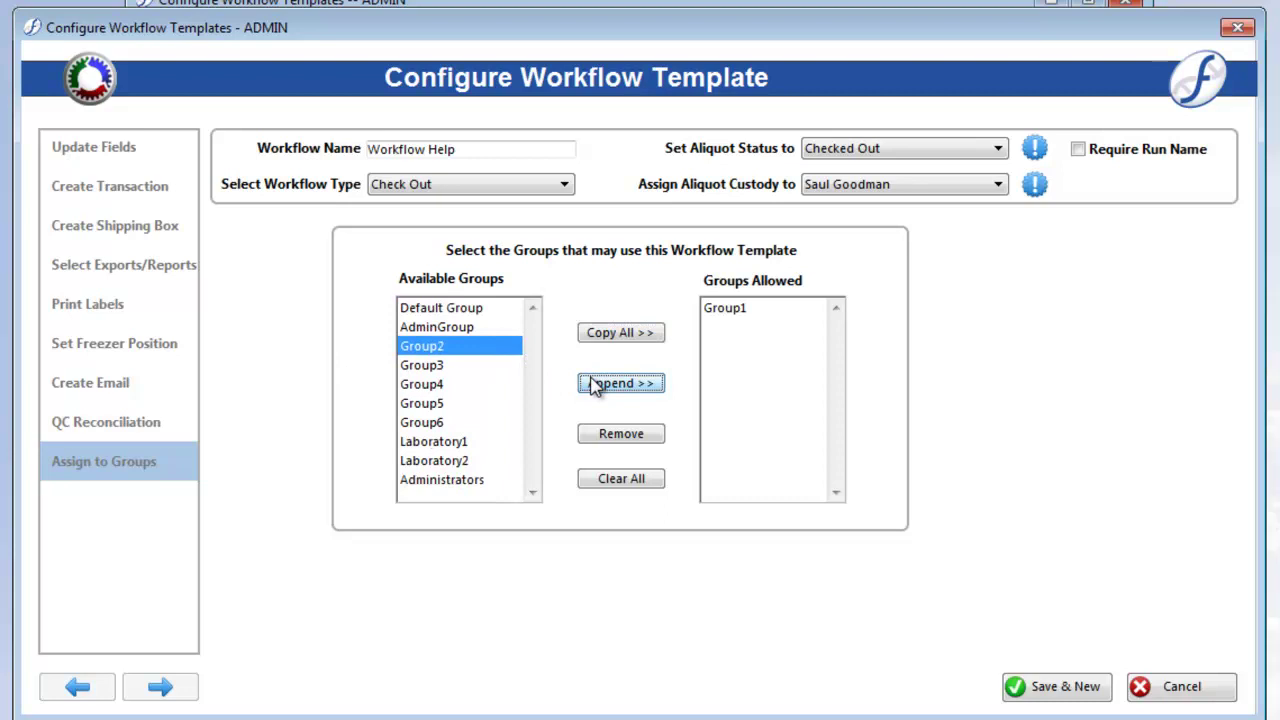
left_click(448, 445)
double_click(448, 450)
double_click(466, 460)
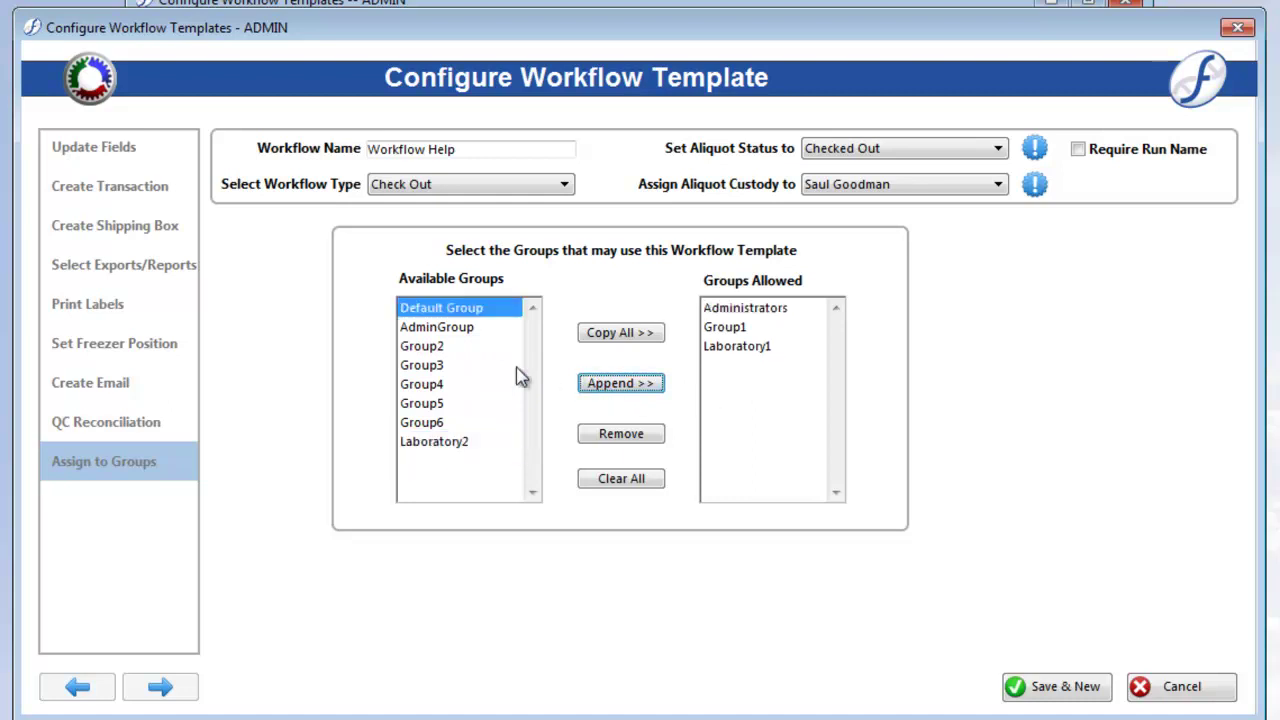
double_click(474, 330)
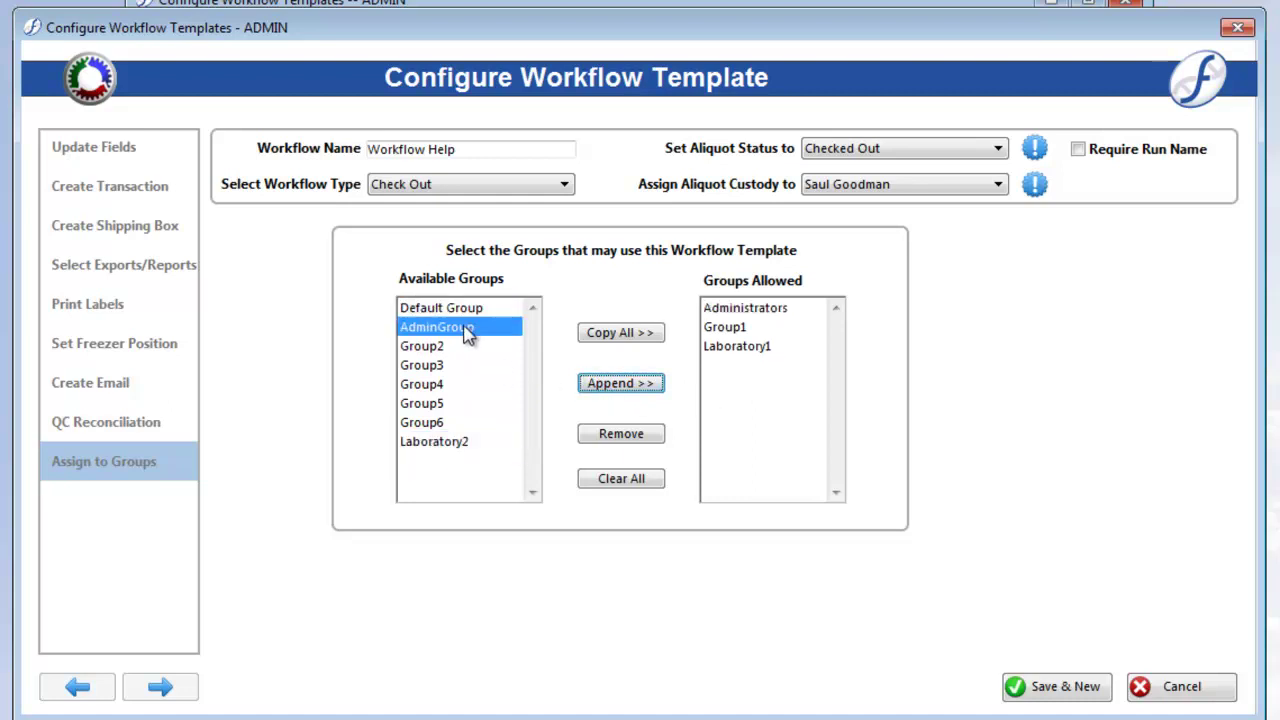
left_click(1067, 690)
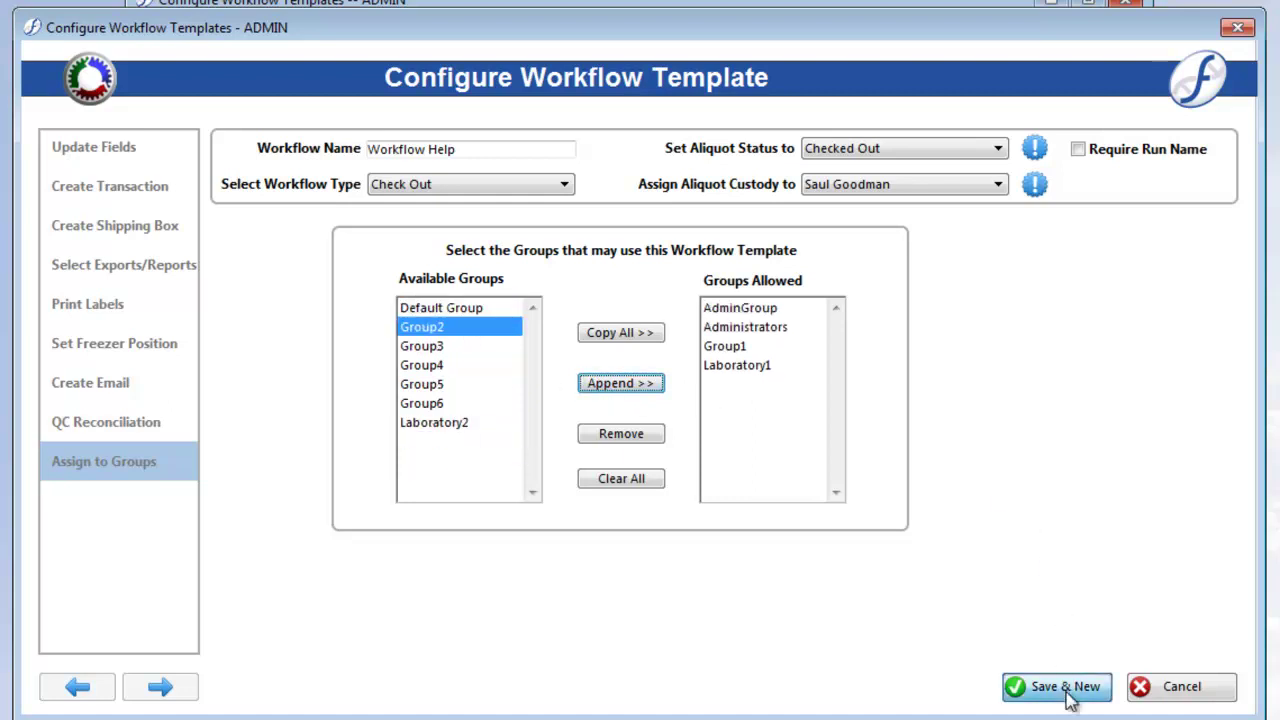